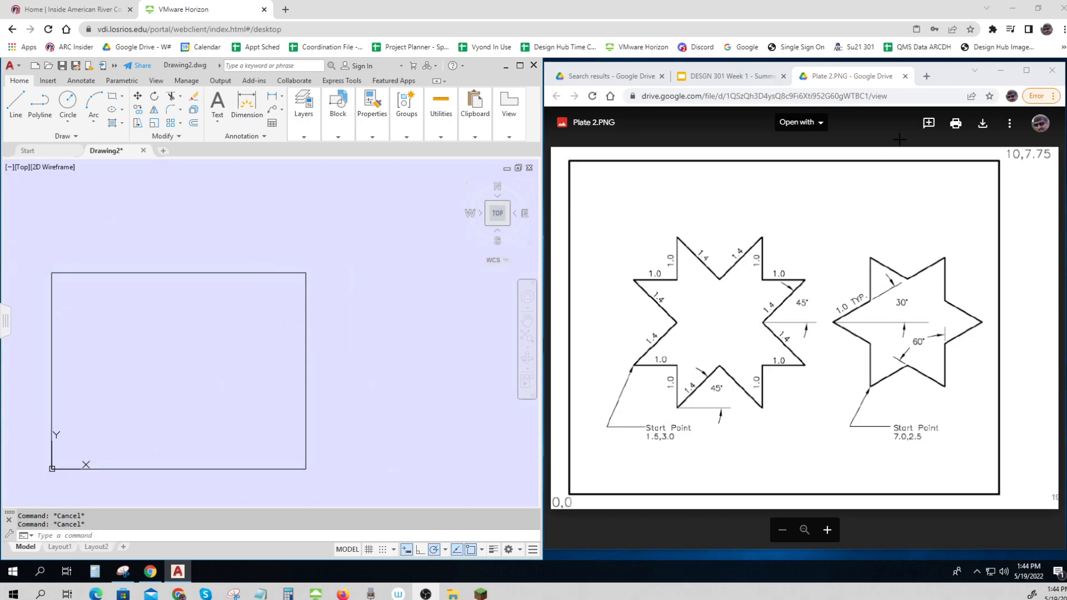
Step: Download the Plate 2 image and insert it into the drawing beside the border rectangle at scale 1 and rotation 0
click(983, 125)
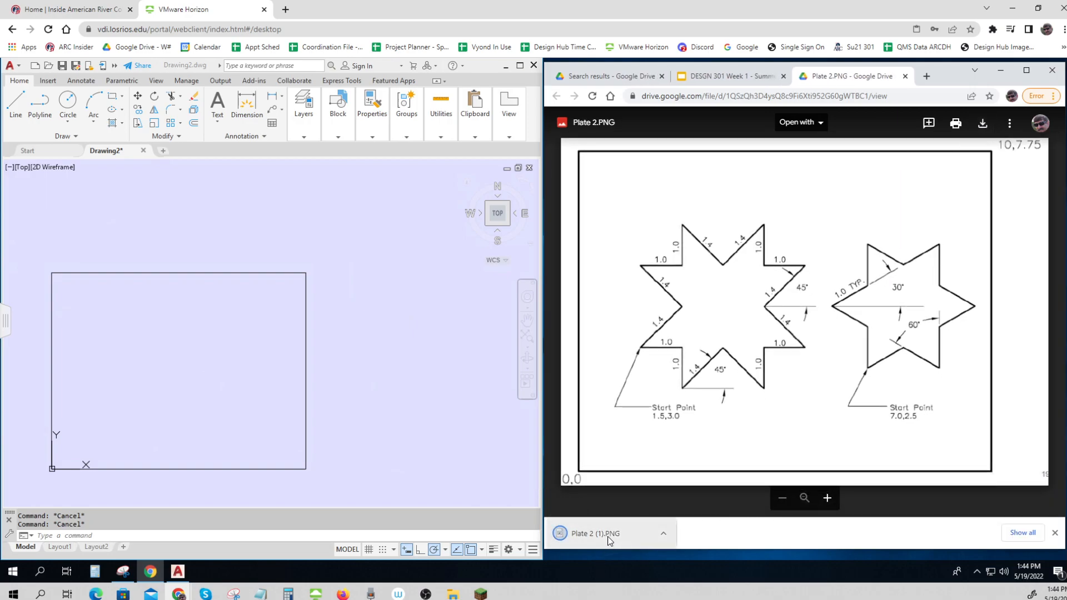
drag(609, 537, 475, 477)
drag(353, 470, 350, 468)
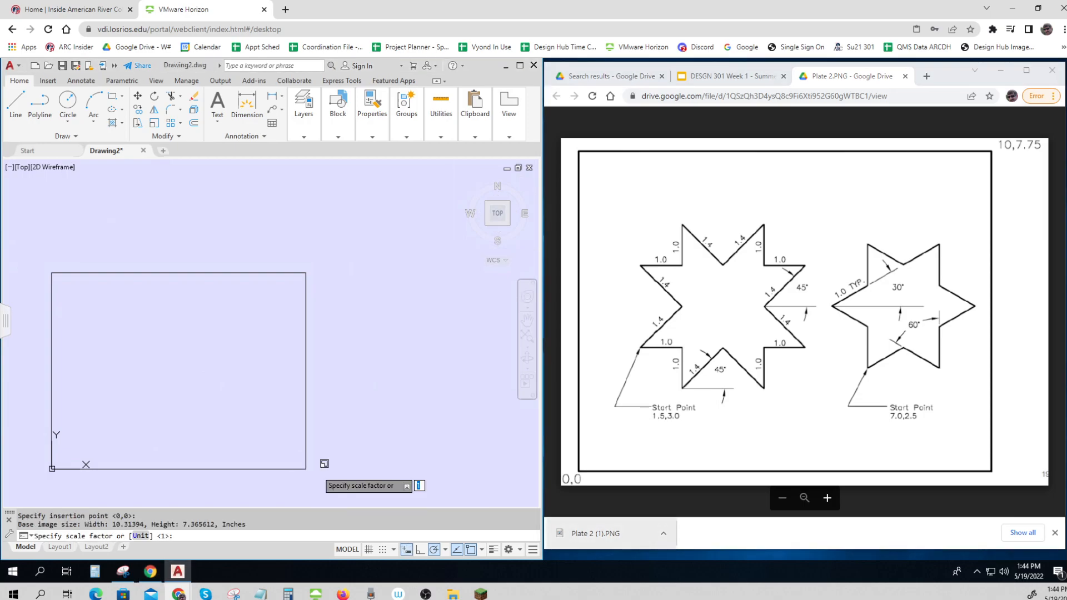
click(318, 471)
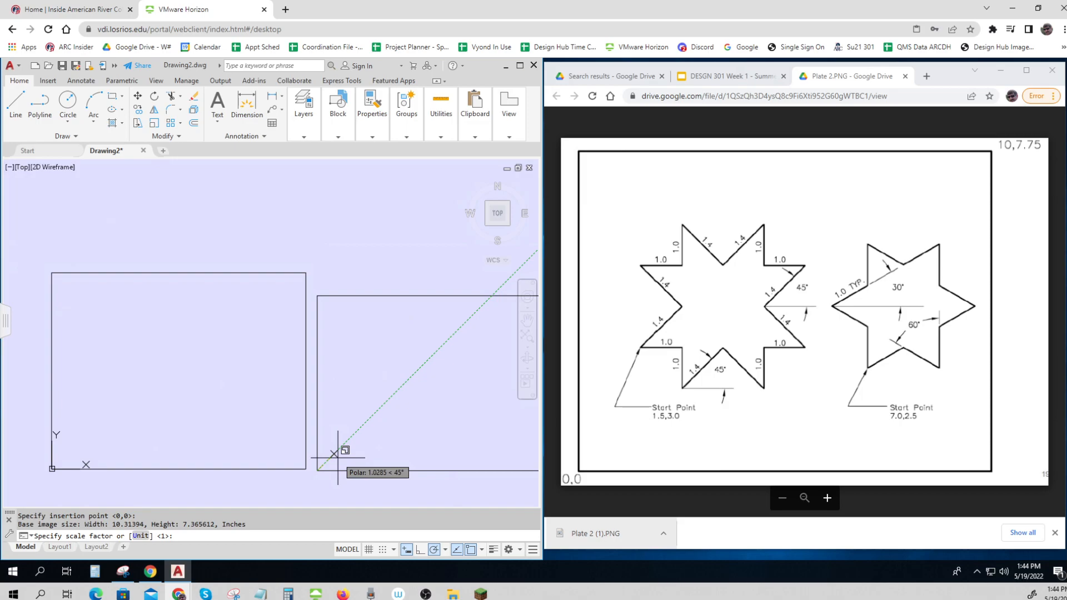
key(Return)
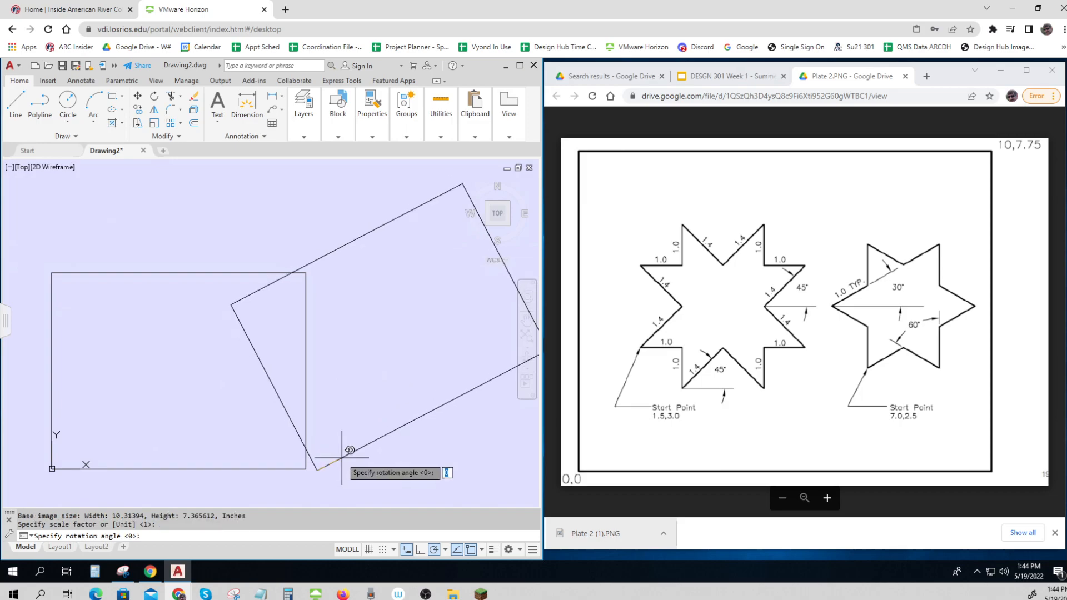
key(Return)
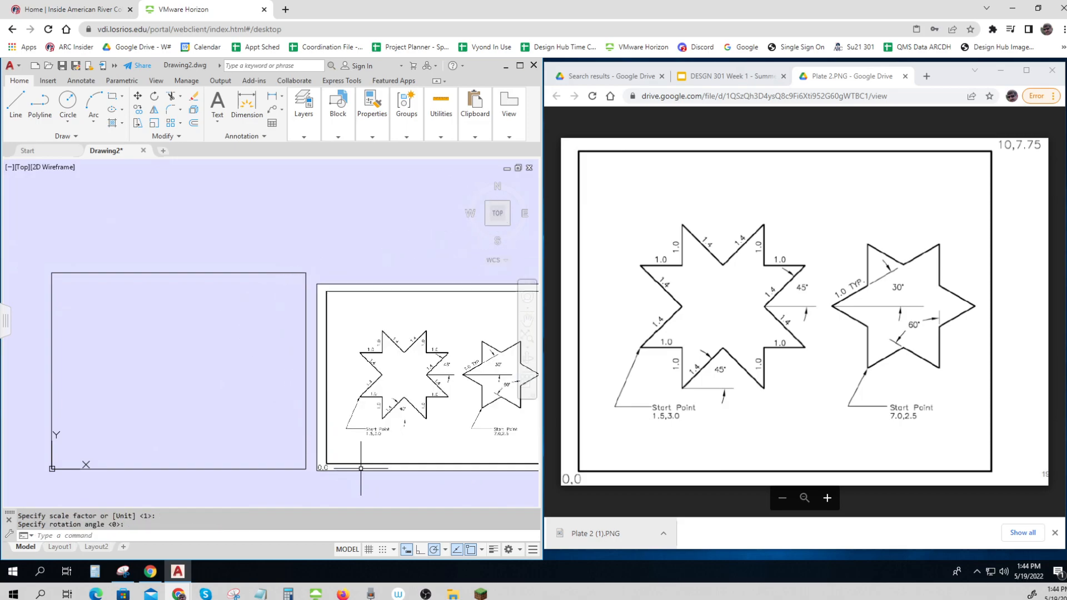
Step: Maximize the drawing window and examine the inserted plate's star dimensions and start points
click(521, 66)
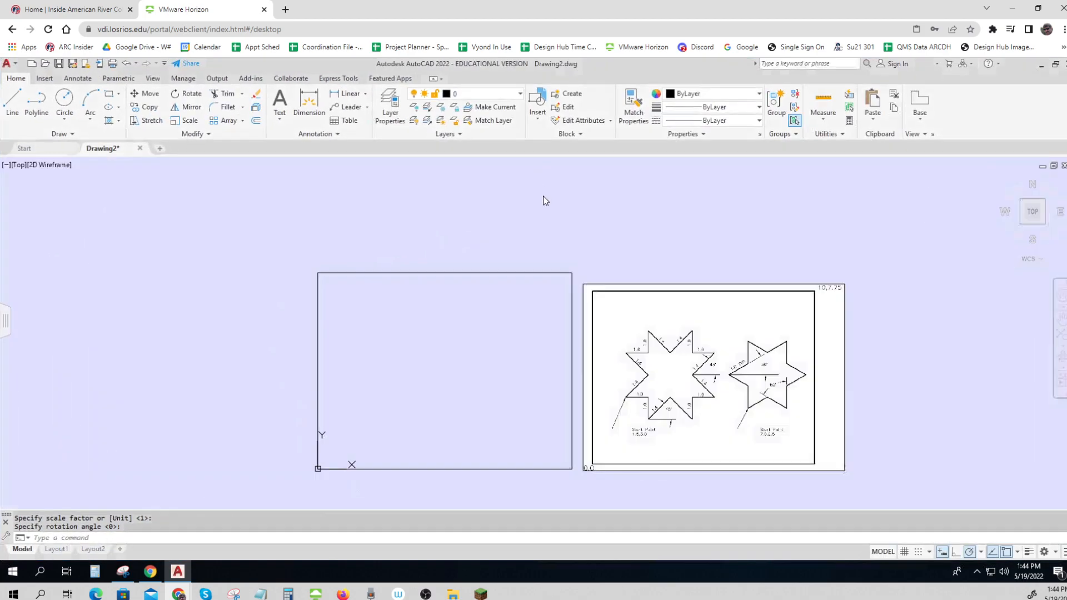
scroll(660, 444, up, 4)
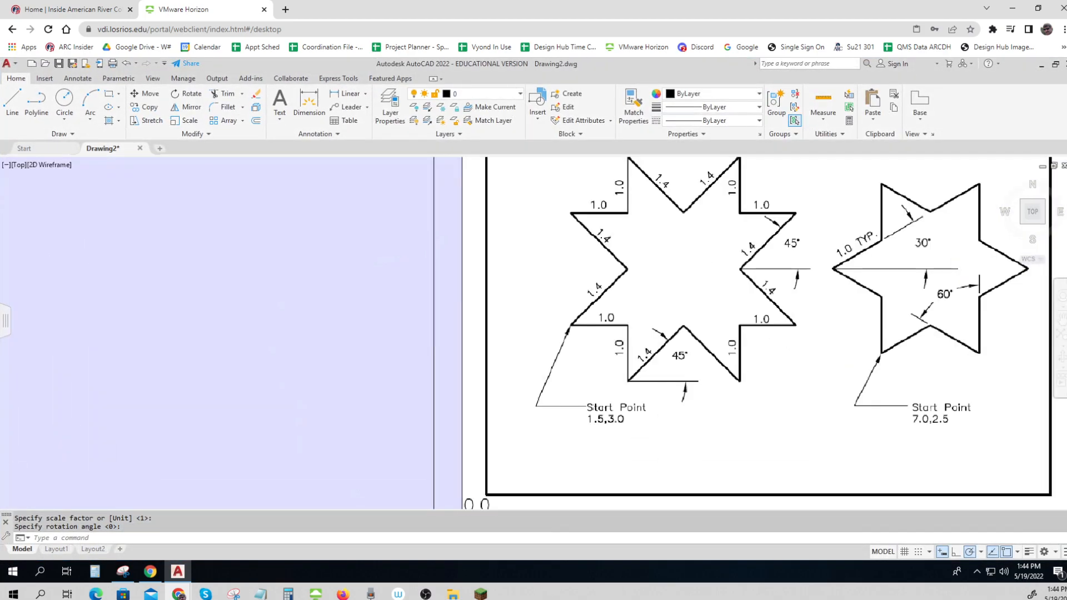
scroll(661, 432, up, 2)
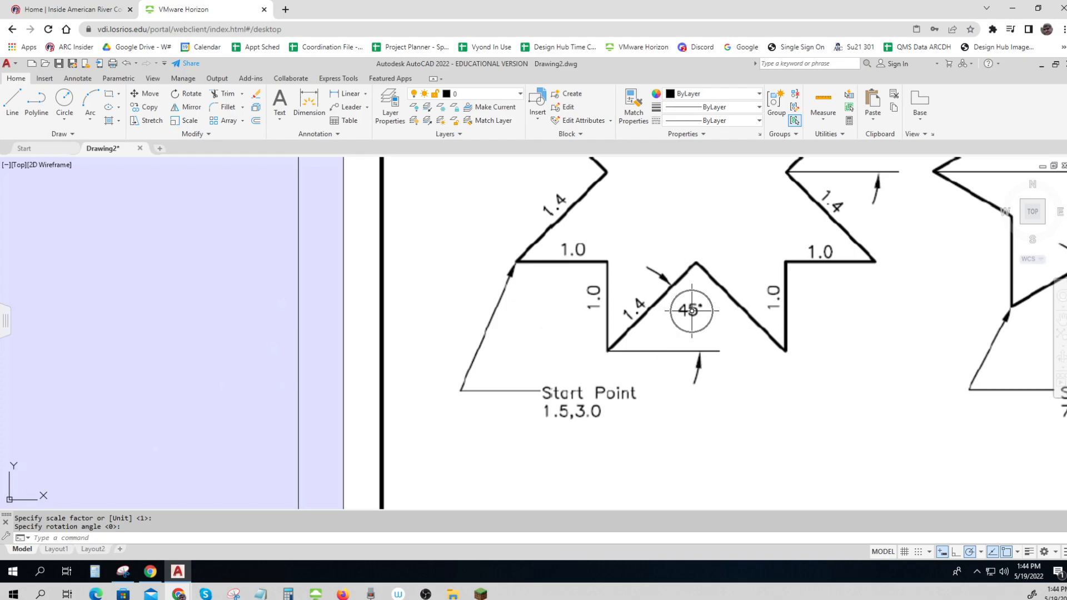
scroll(694, 307, down, 3)
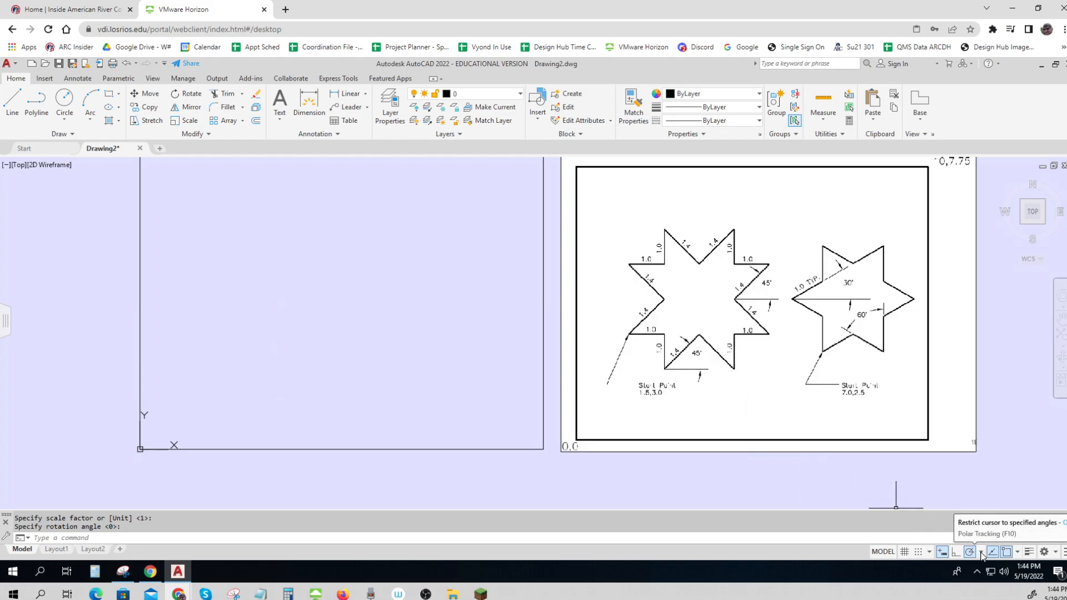
Step: With 45° polar tracking, start a line at 1.5,3 and draw 1-unit segments horizontally to the right and vertically downward
click(981, 553)
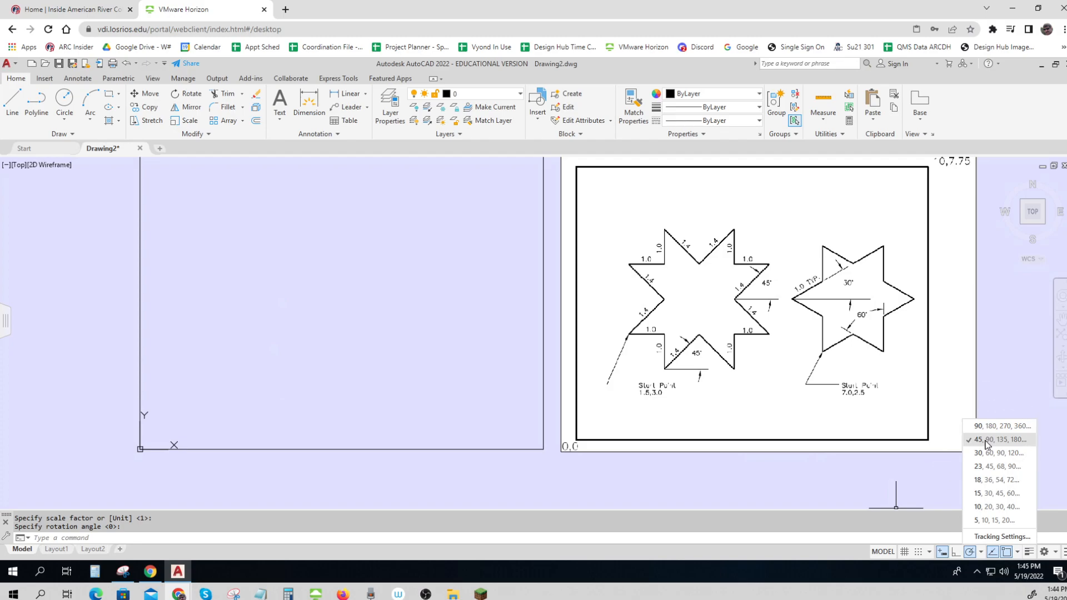
click(14, 97)
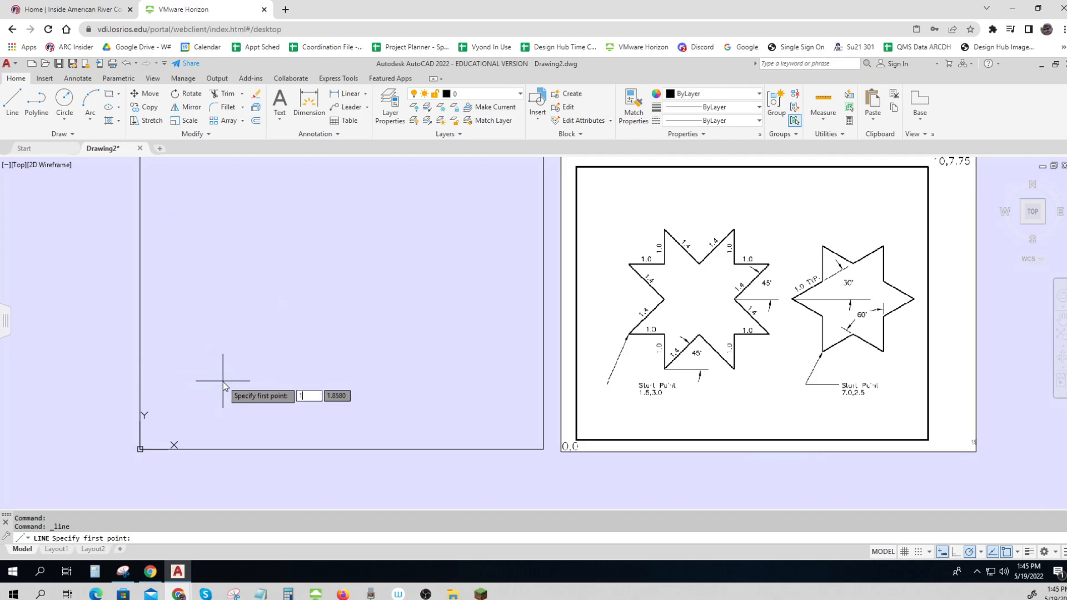
text(1.5,)
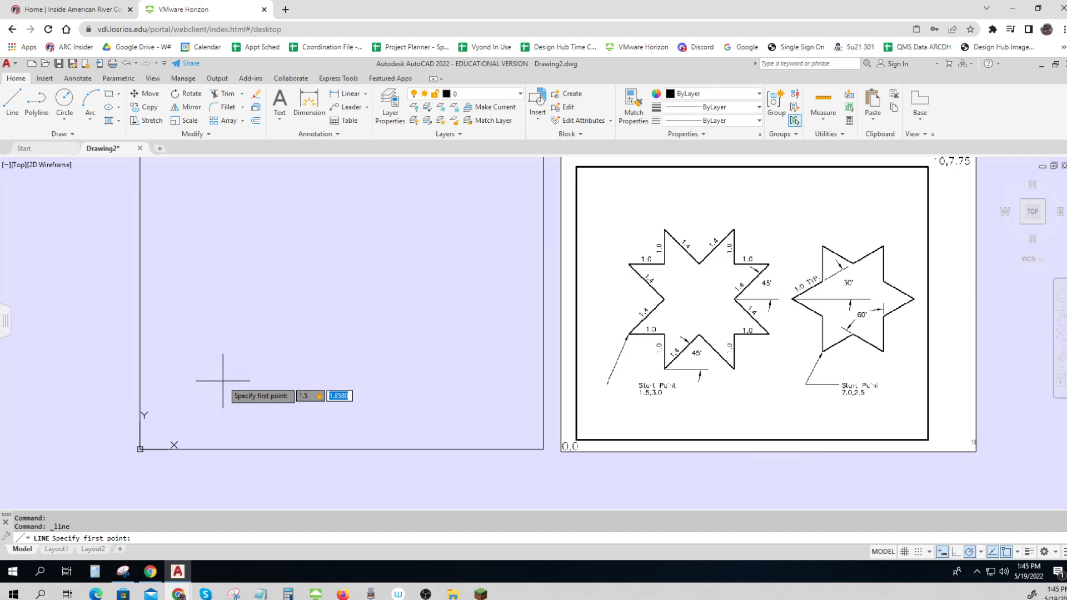
key(Return)
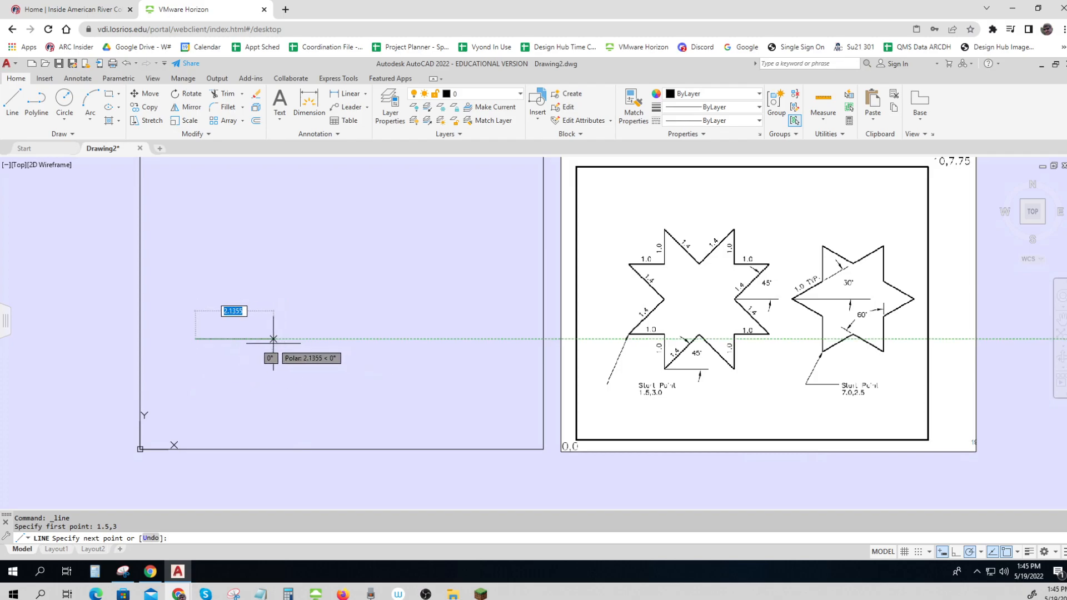
text(1)
key(Return)
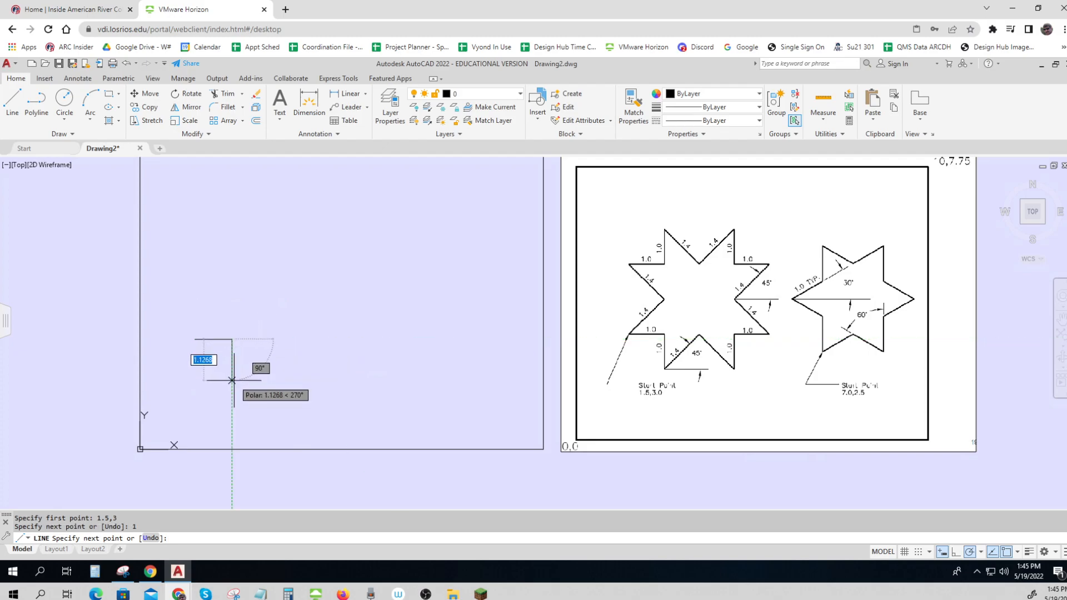
text(1)
key(Return)
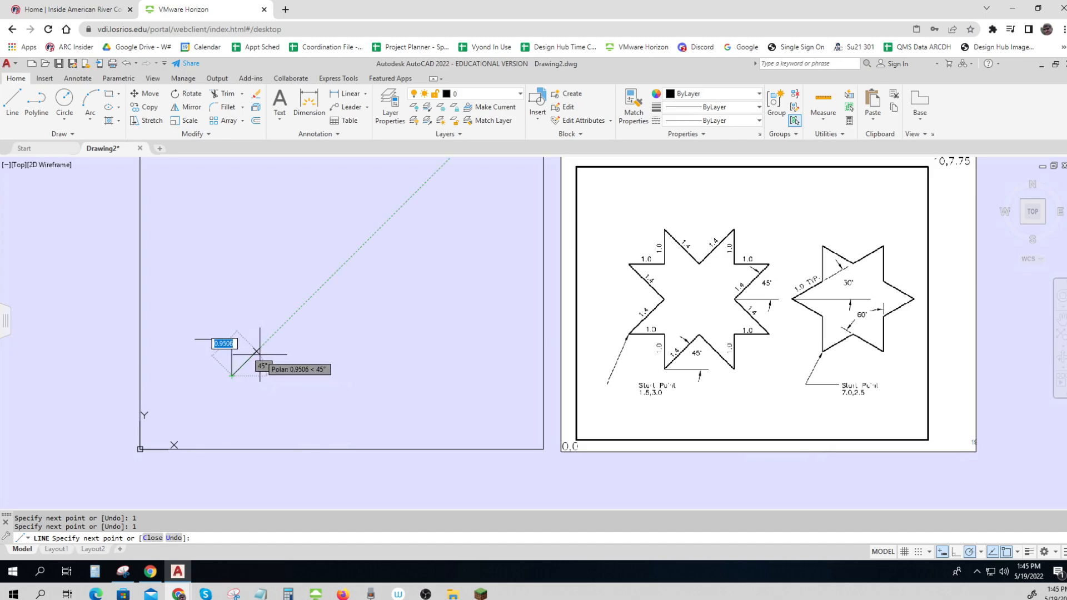
Step: Continue the star's lower edge with a 1.4-unit segment at 45° and a 1.4-unit segment at 315°
key(ctrl)
key(ctrl)
key(ctrl)
text(1)
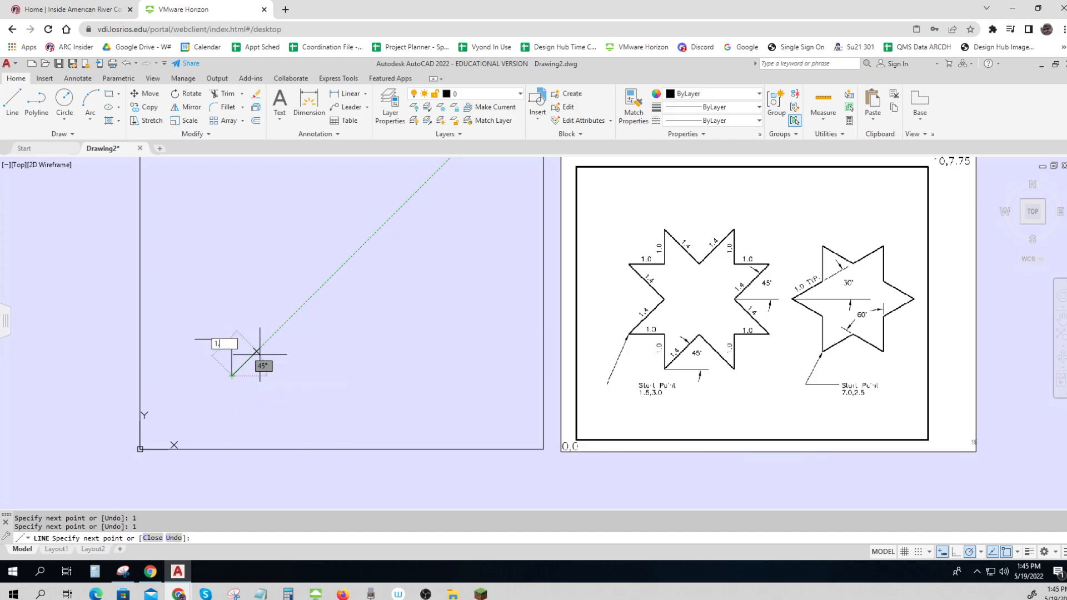
text(.4)
key(Return)
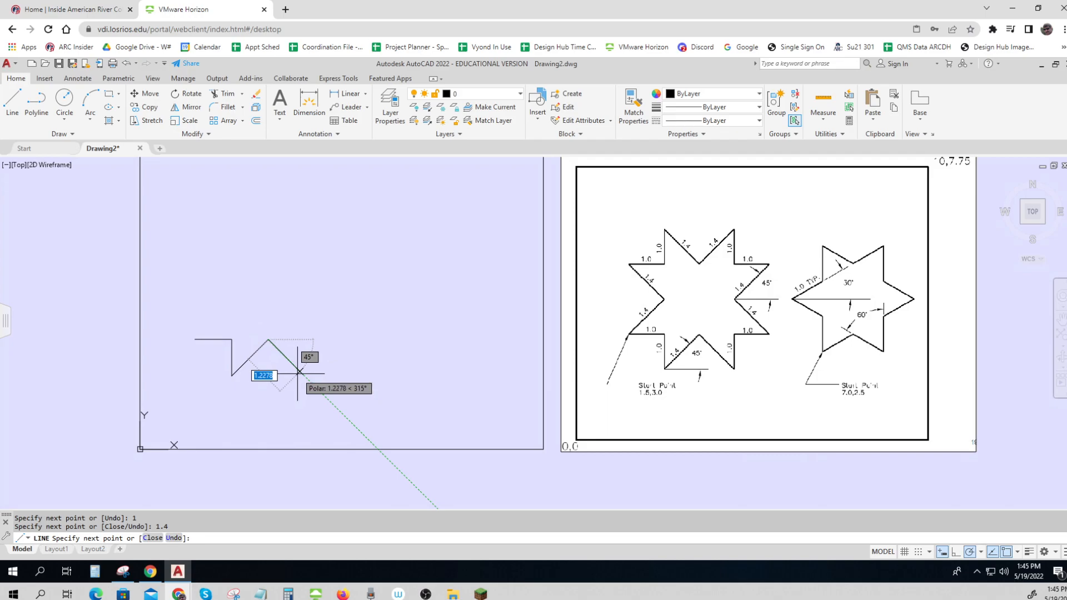
text(1.4)
key(Return)
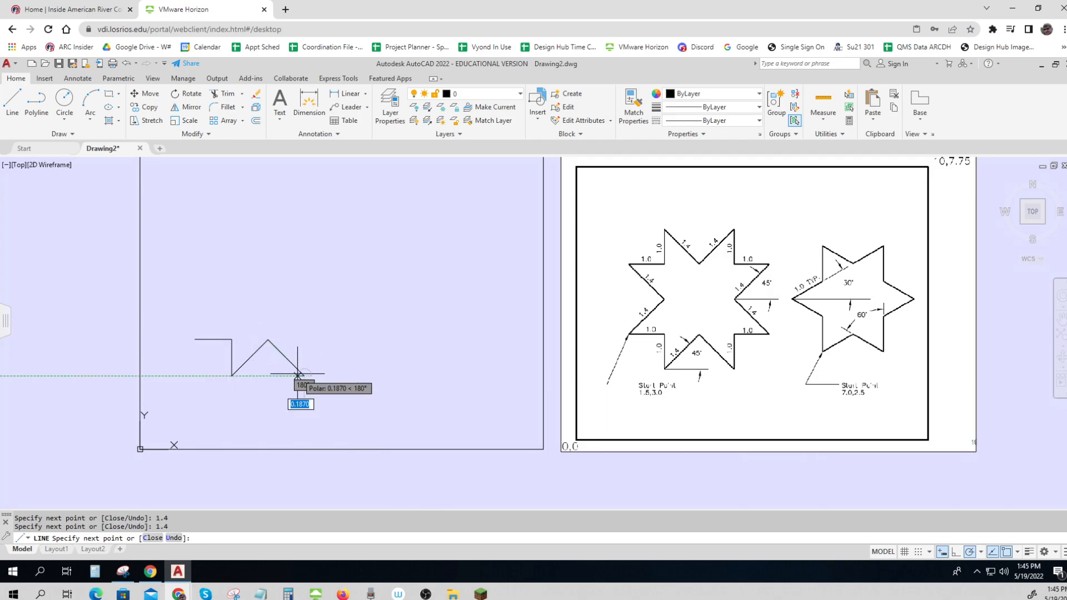
Step: Add a 1-unit vertical segment upward and a 1-unit horizontal segment to the right for the lower-right point
text(1)
key(Return)
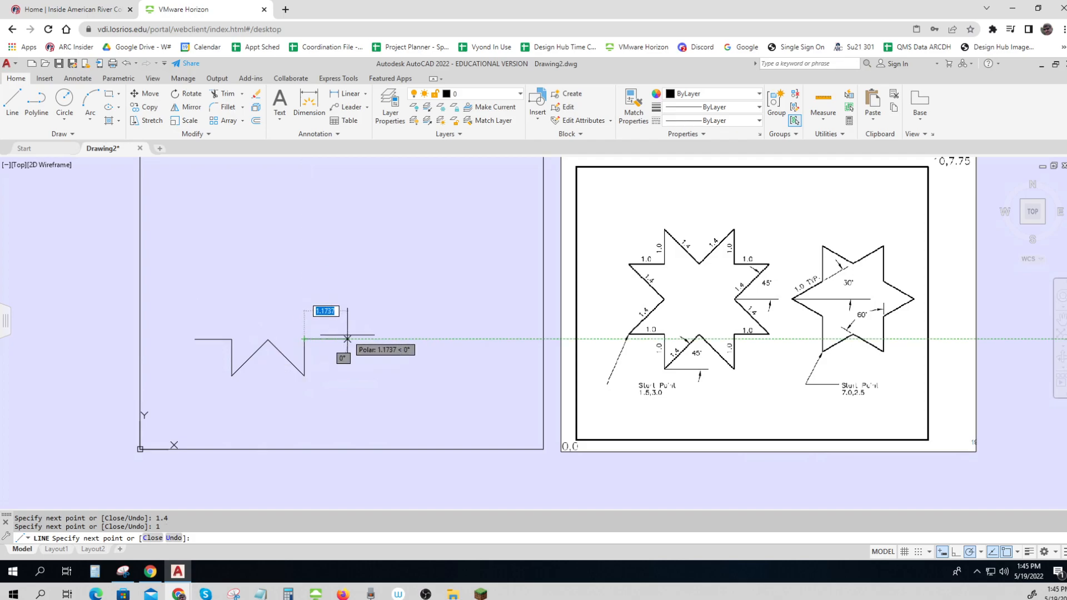
text(1)
key(Return)
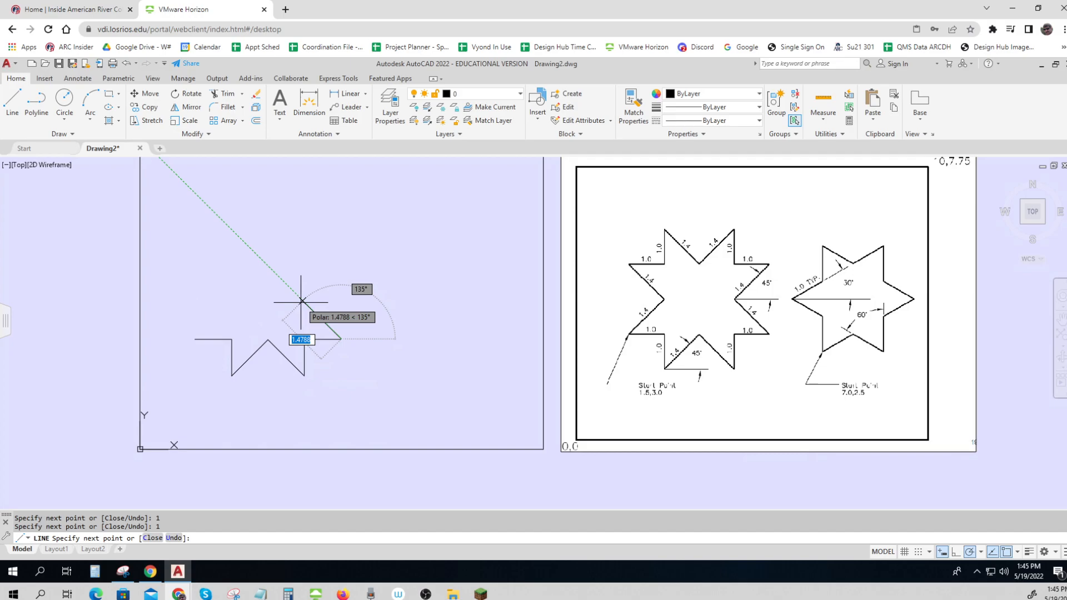
Step: Draw the star's right-hand notch with 1.4-unit segments at 135° and 45°
text(1)
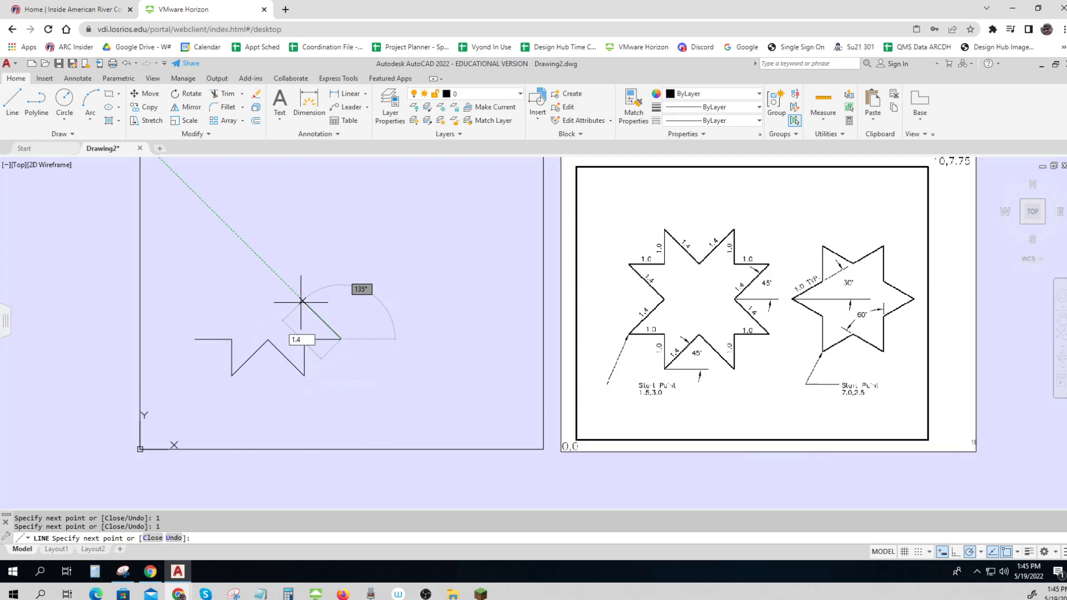
text(.4)
key(Return)
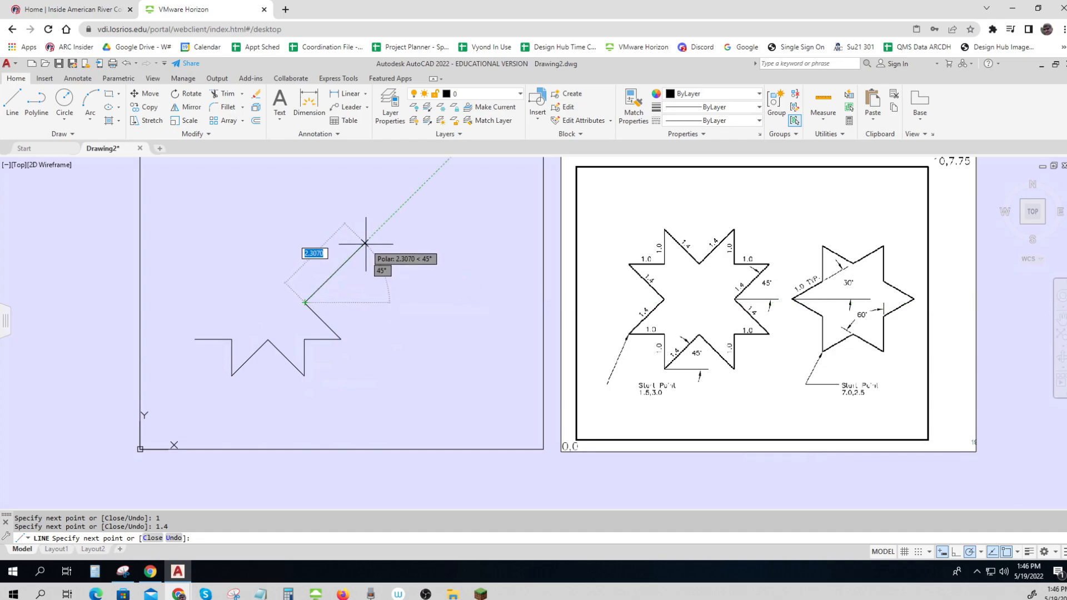
text(1.4)
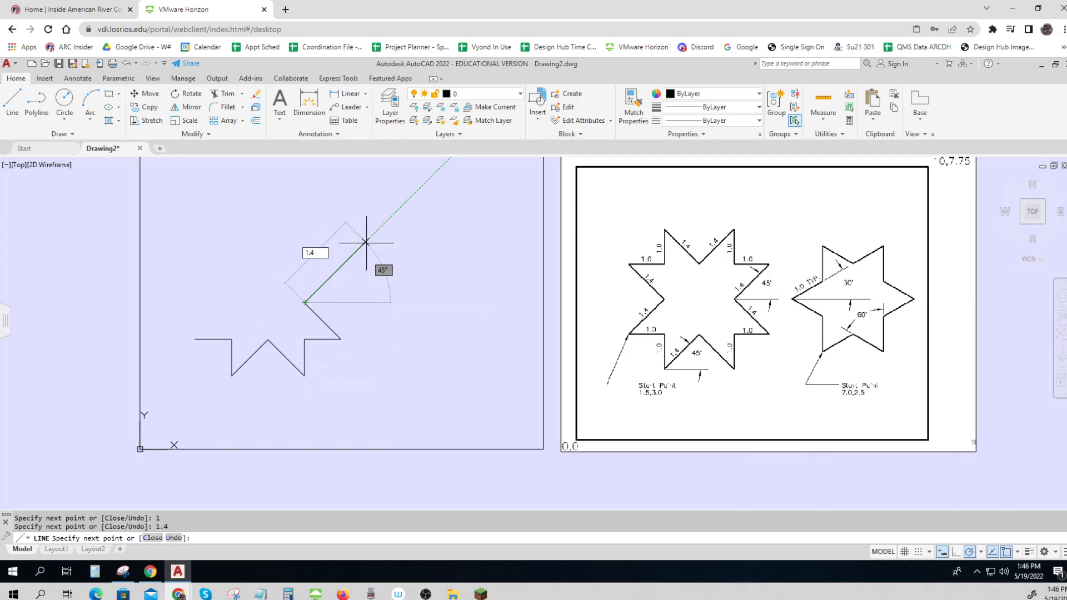
key(Return)
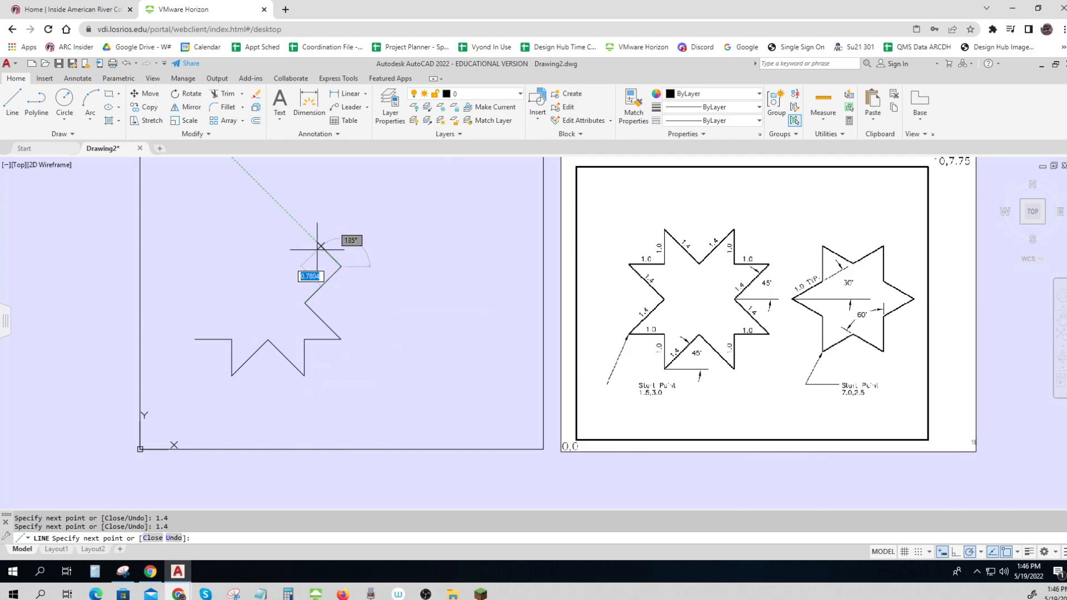
Step: Add a 1-unit horizontal segment to the left and a 1-unit vertical segment upward at the star's upper right
text(1)
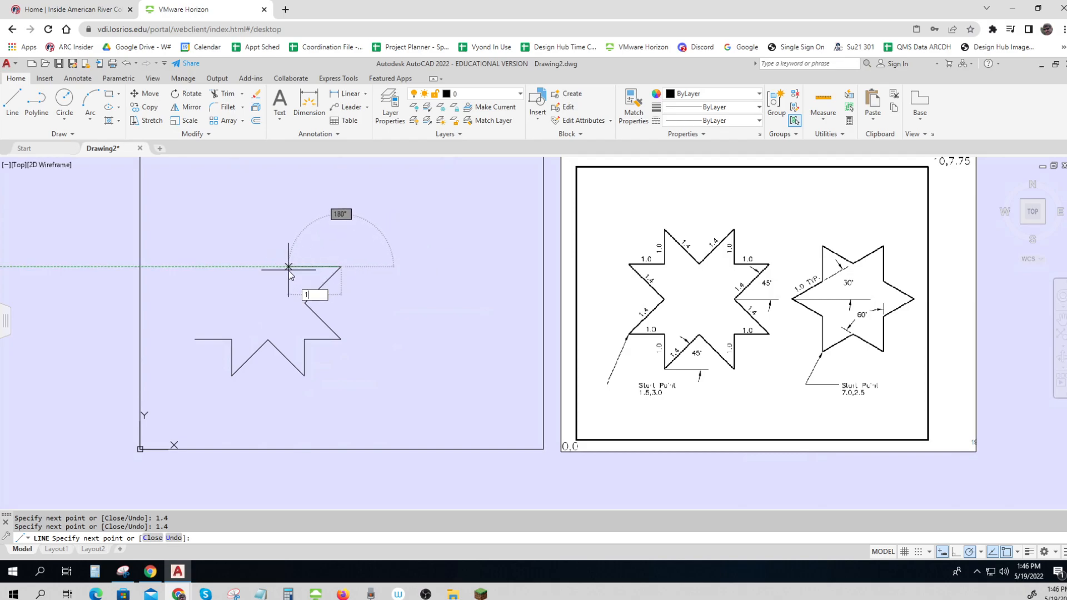
key(Return)
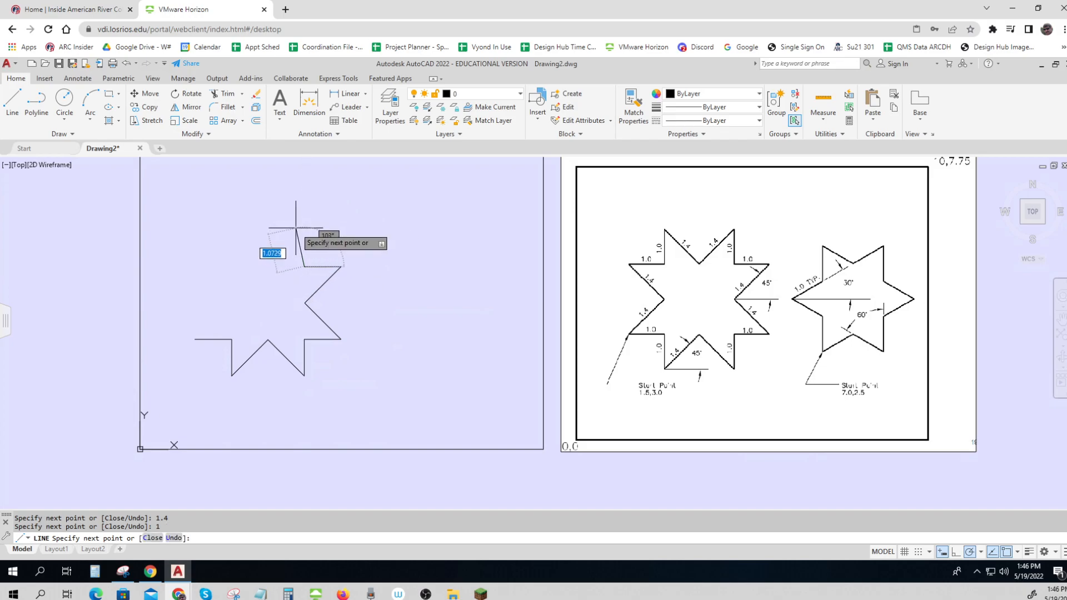
text(1)
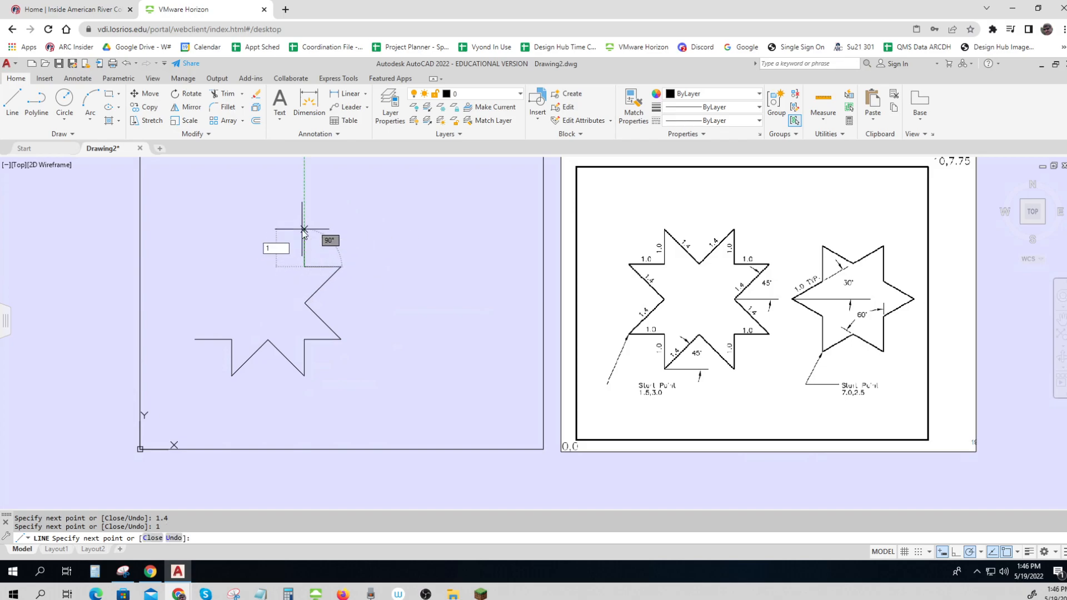
key(Return)
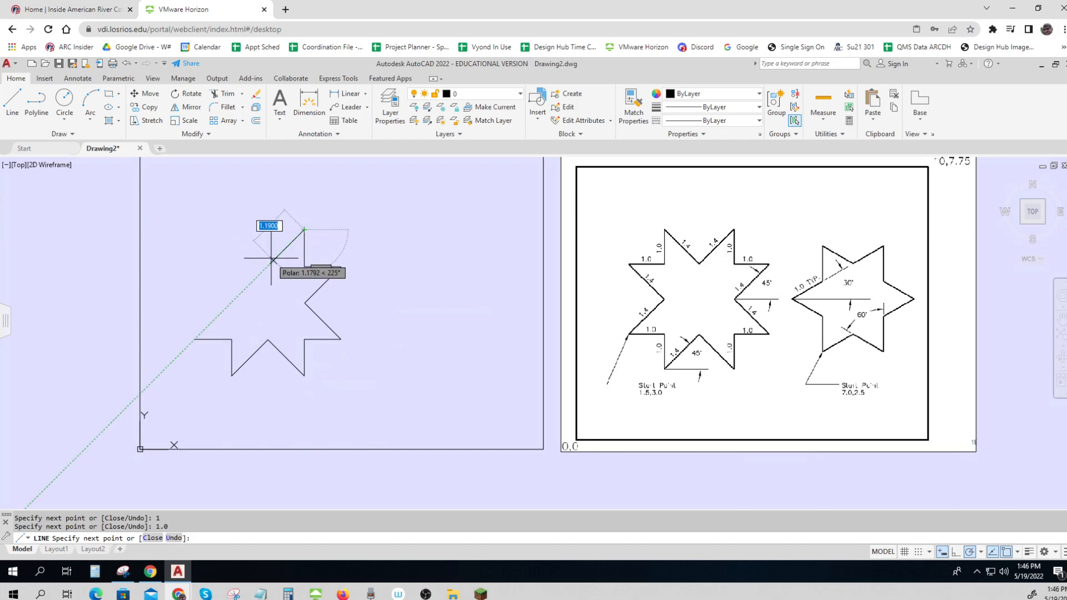
Step: Draw the star's top notch with a 1.4-unit segment at 225° and a 1.4-unit segment up-left at about 122°
text(1.4)
key(Return)
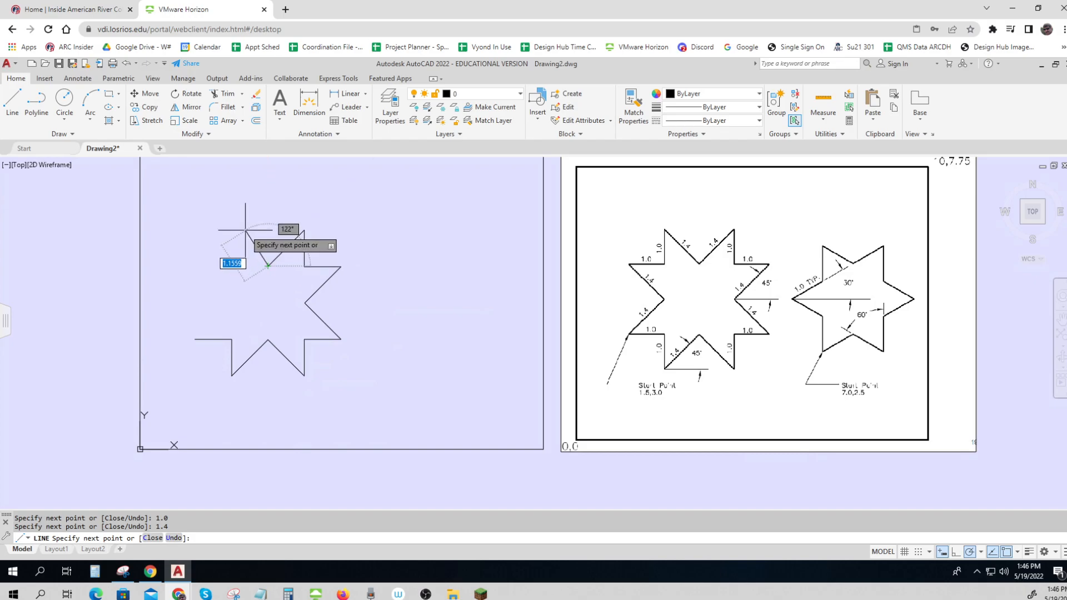
text(1.4)
key(Return)
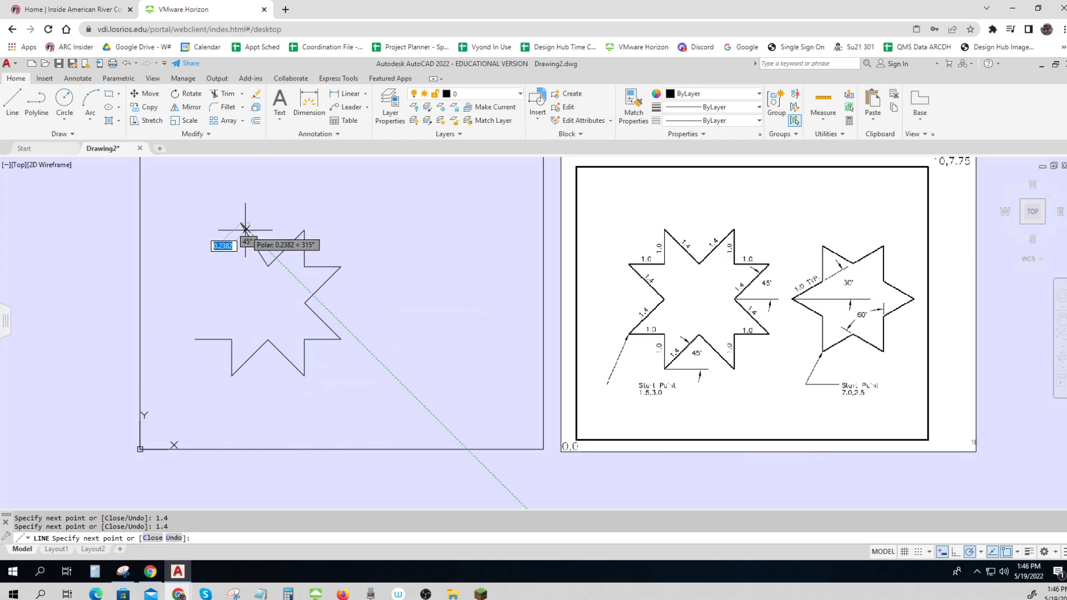
Step: Continue the star's left side with 1-unit segments downward and to the left, followed by a 1.4-unit segment at 315°
text(1)
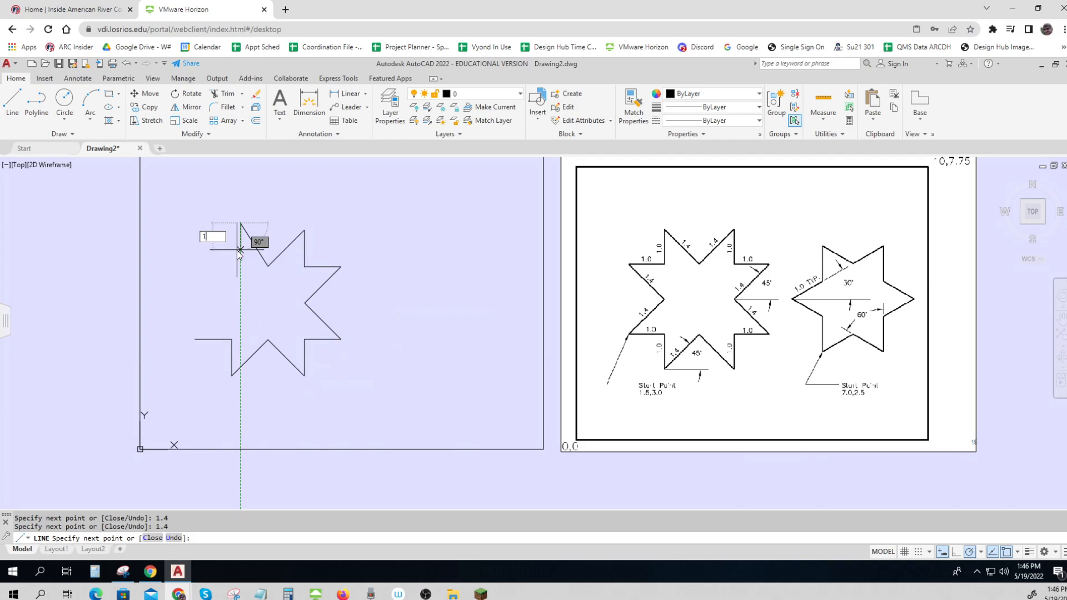
key(Return)
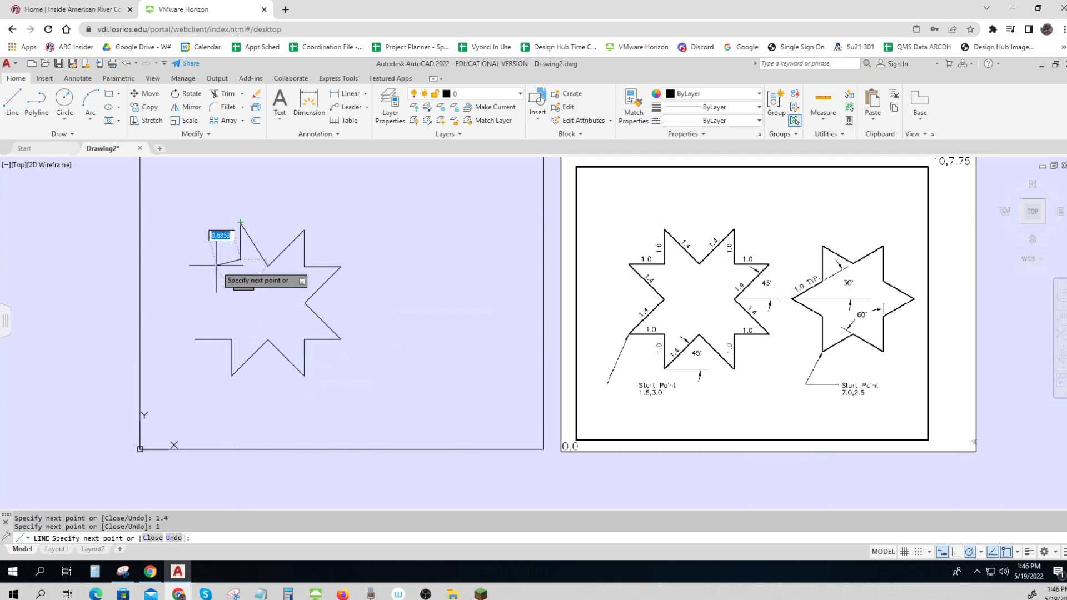
text(1)
key(Return)
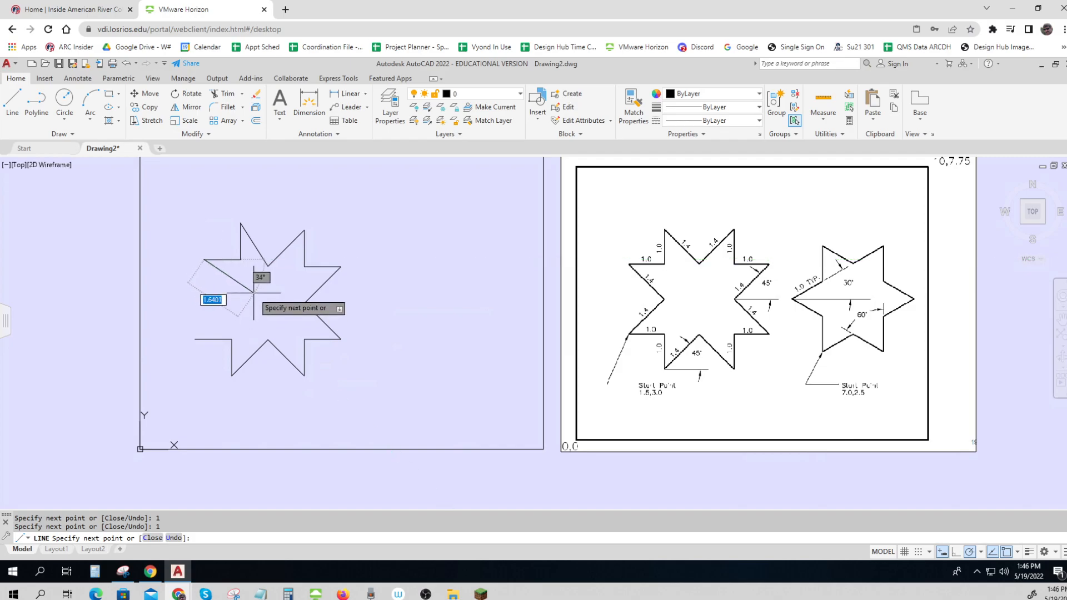
text(1)
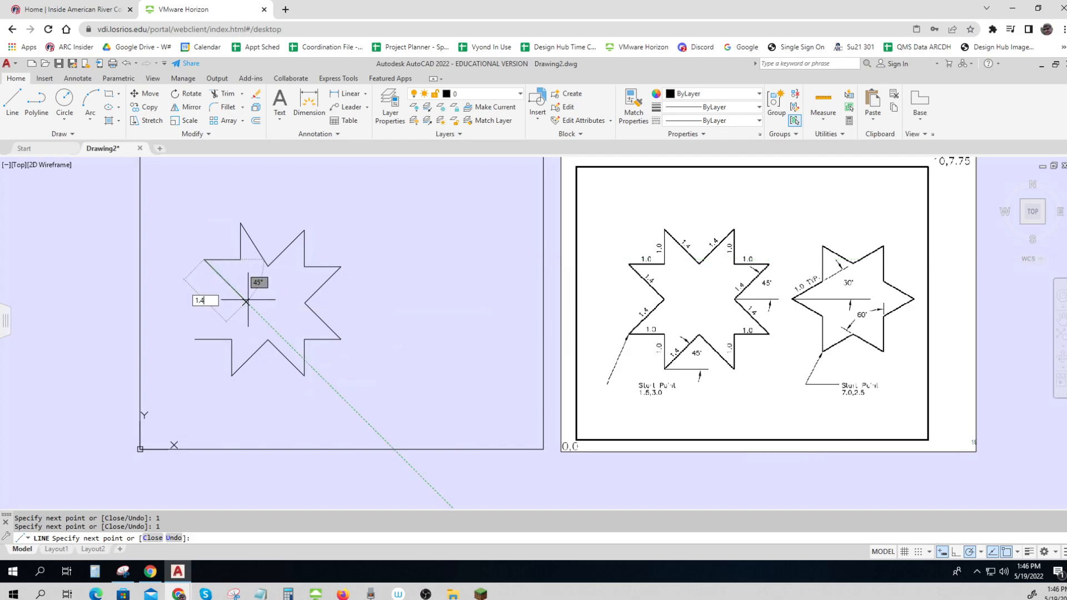
key(Return)
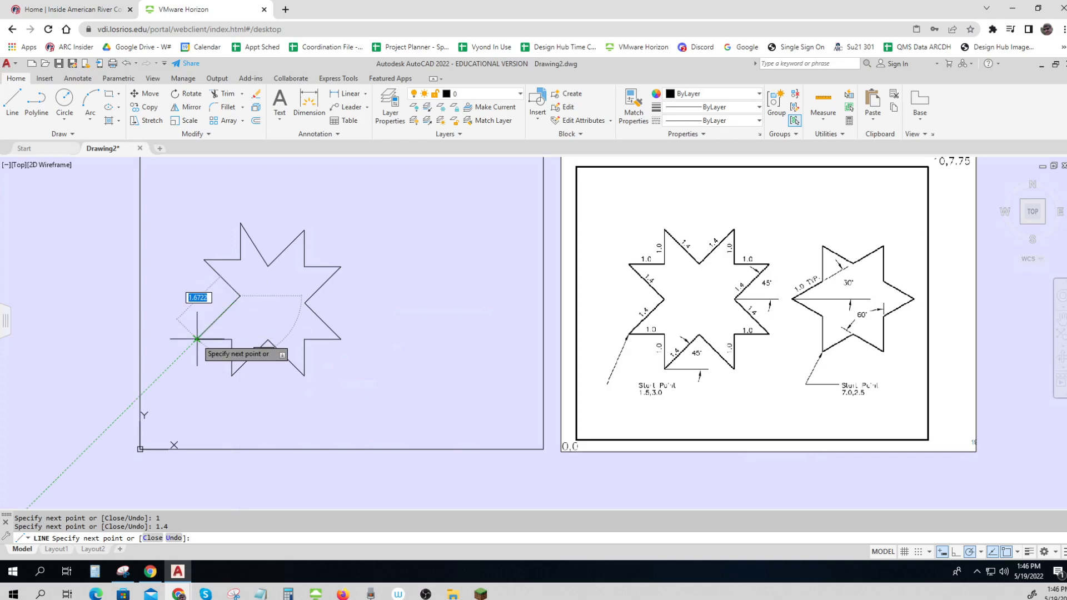
Step: Try to close the eight-pointed star with a lower-left diagonal ending near its start point, and erase that line
click(197, 338)
key(Escape)
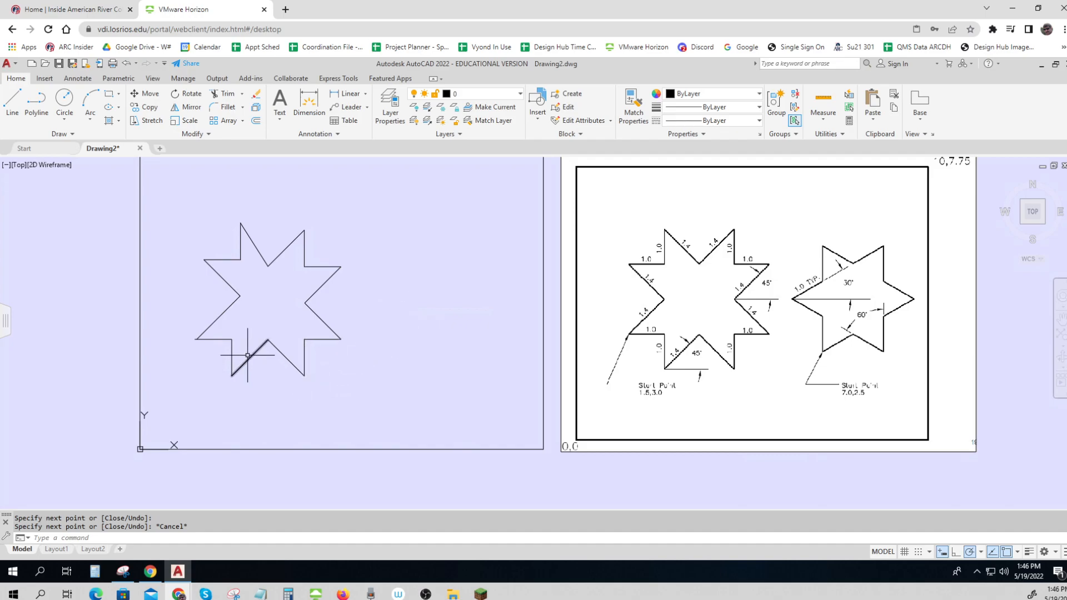
scroll(200, 316, up, 4)
click(243, 326)
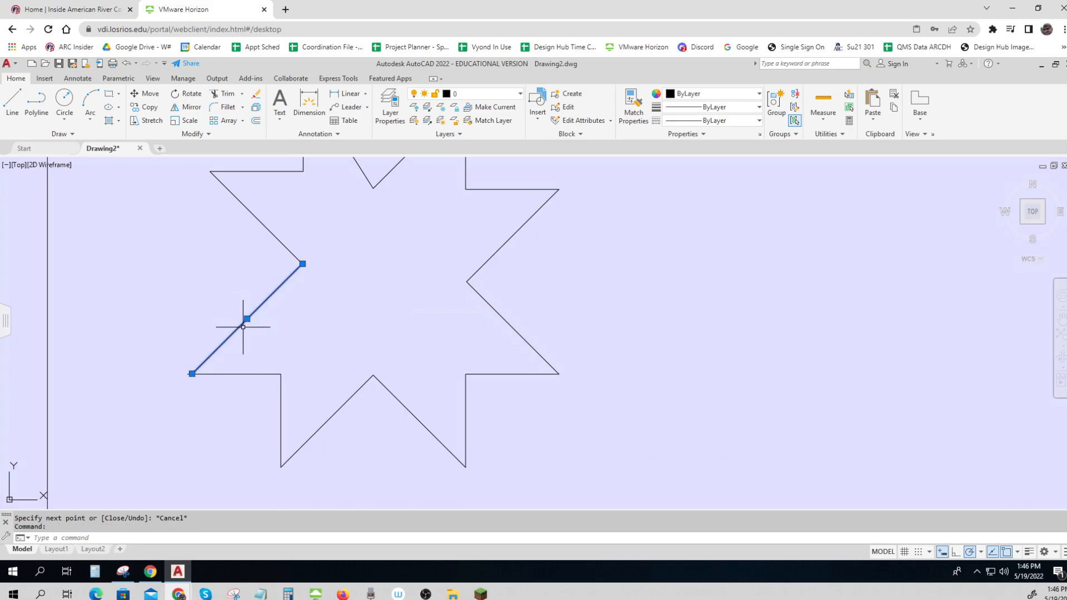
key(Escape)
click(245, 319)
key(Delete)
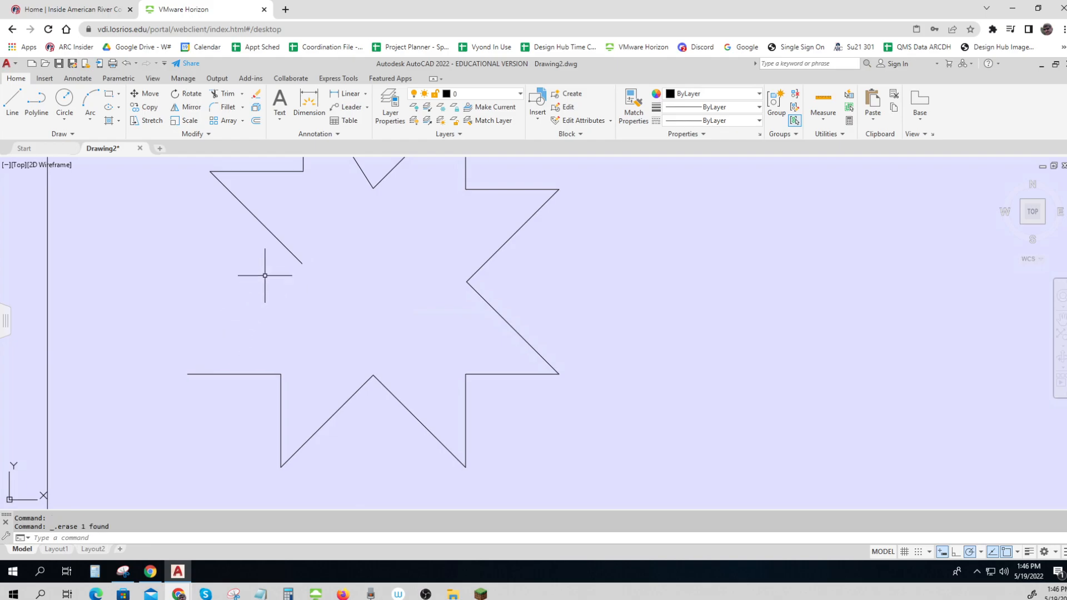
Step: Erase the star's four misaligned upper-left lines, from the top notch's left edge down to the left notch
scroll(266, 267, down, 3)
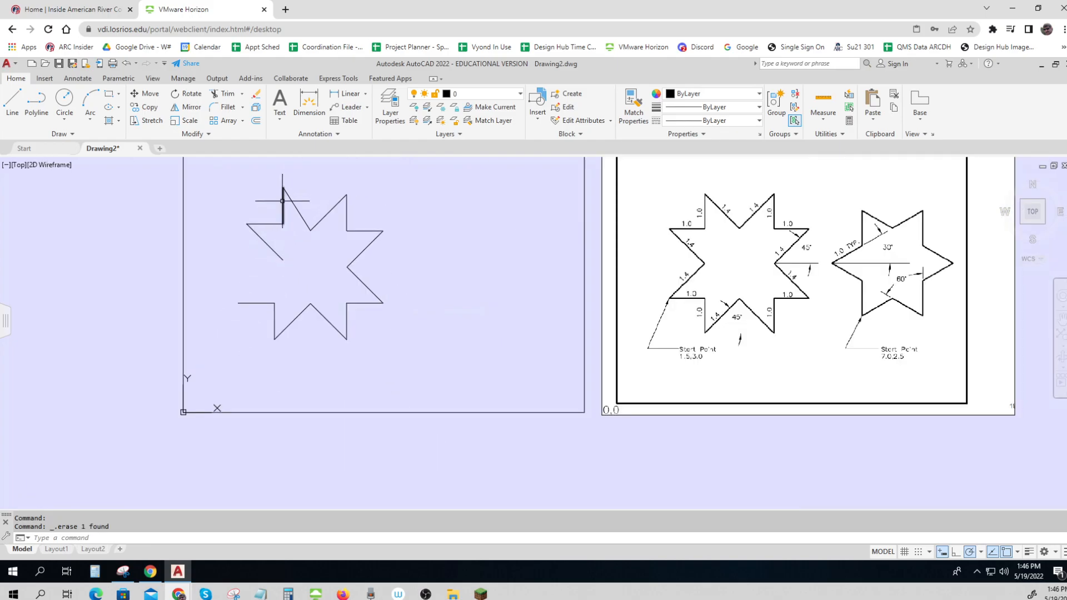
click(296, 242)
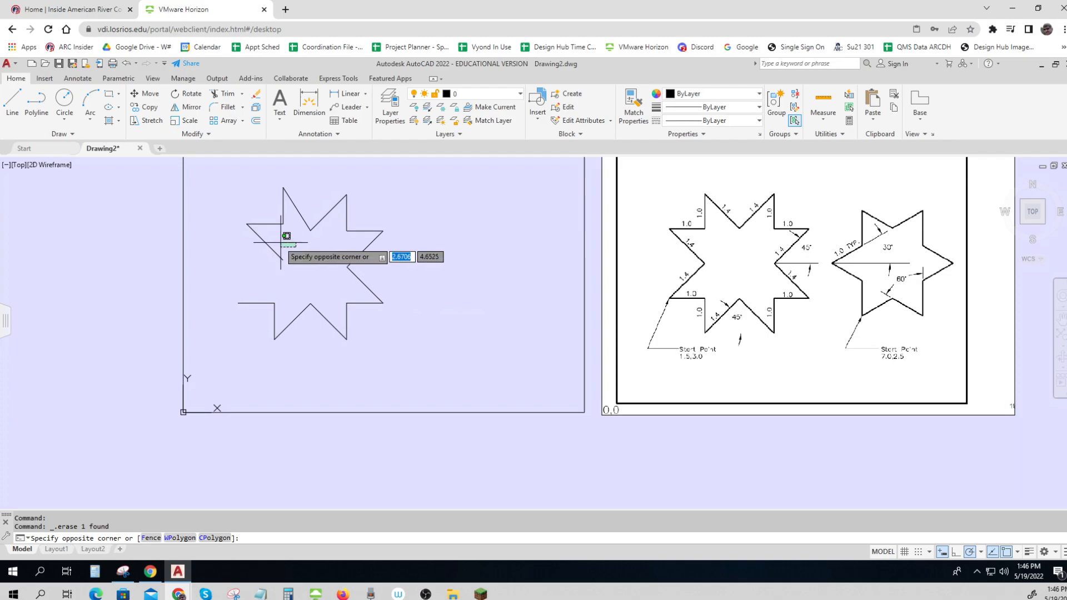
click(243, 195)
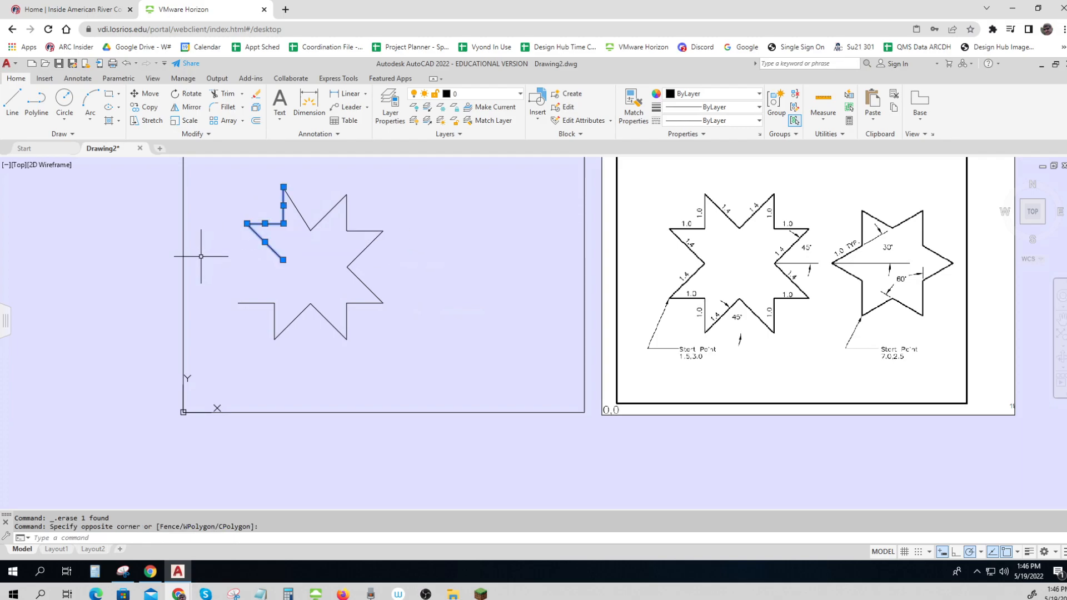
key(Delete)
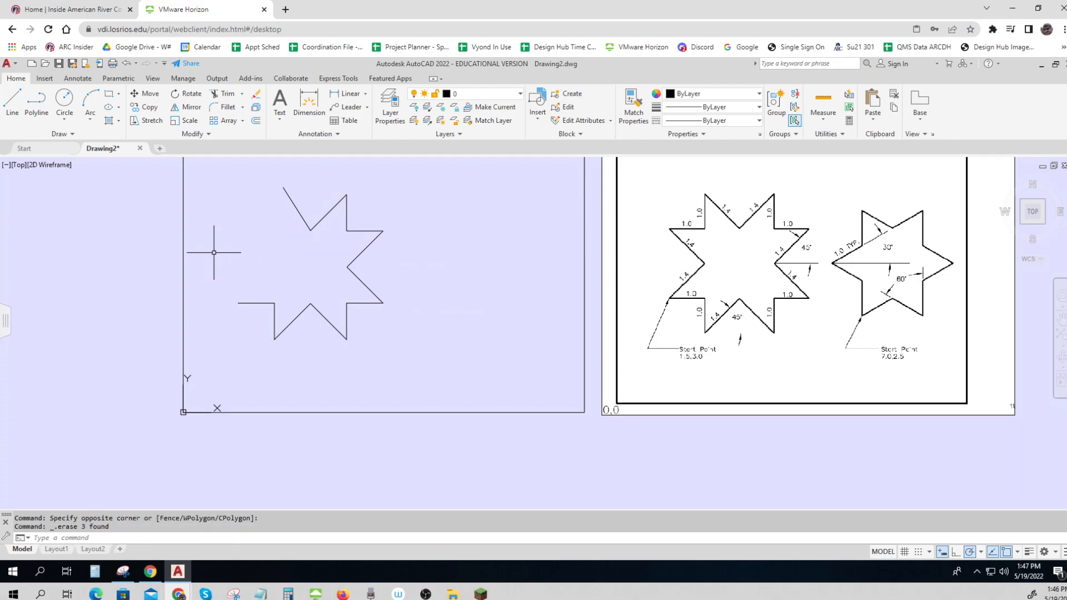
click(291, 204)
key(Delete)
Step: Redraw the top notch's left edge as a 1.4-unit line at 135° from the notch vertex
click(12, 101)
click(310, 230)
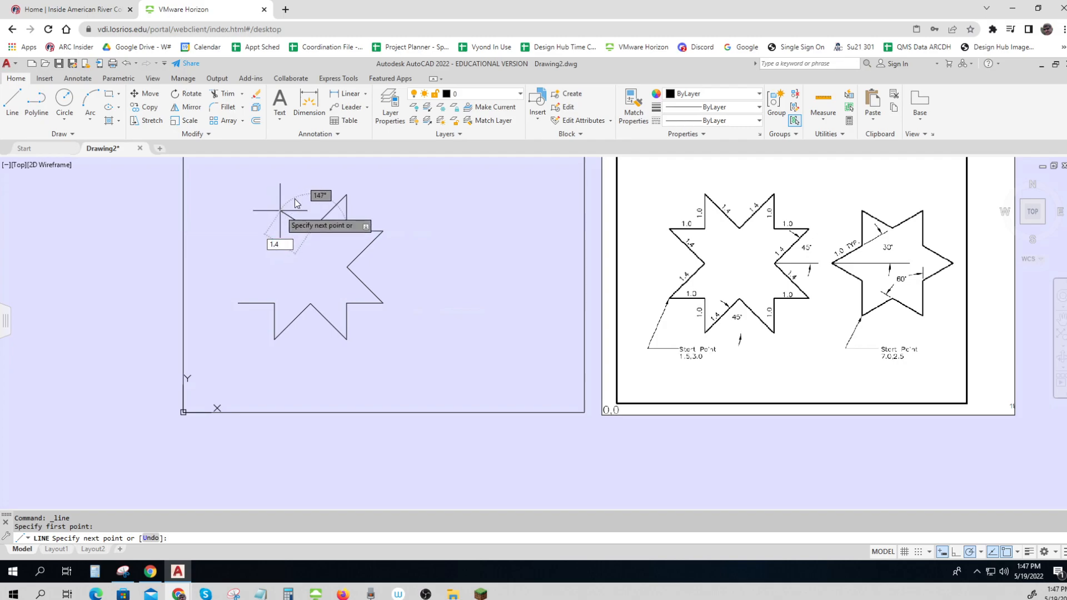
key(Escape)
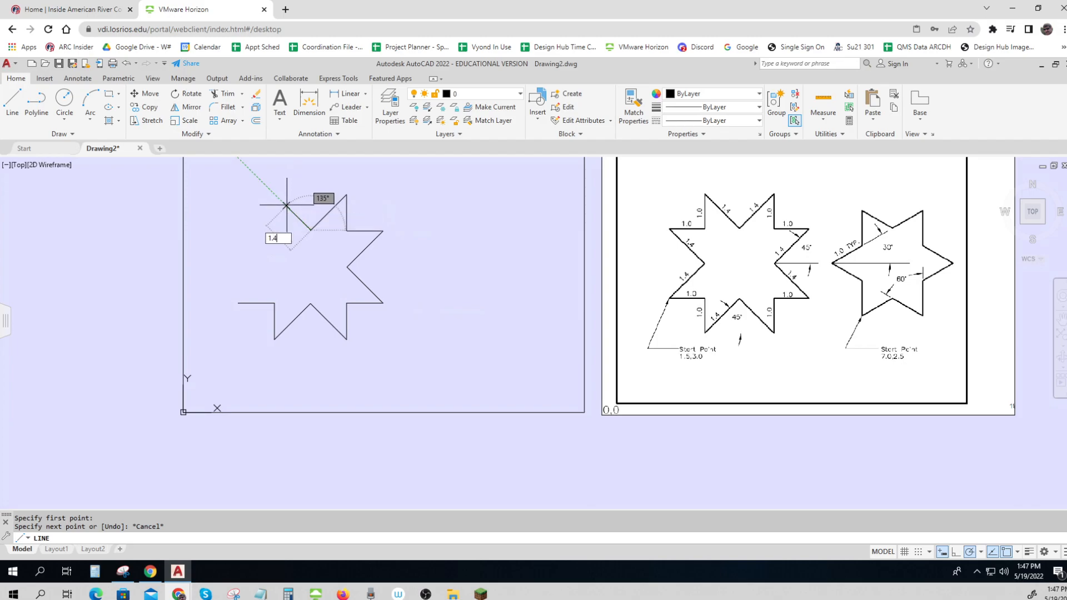
key(Return)
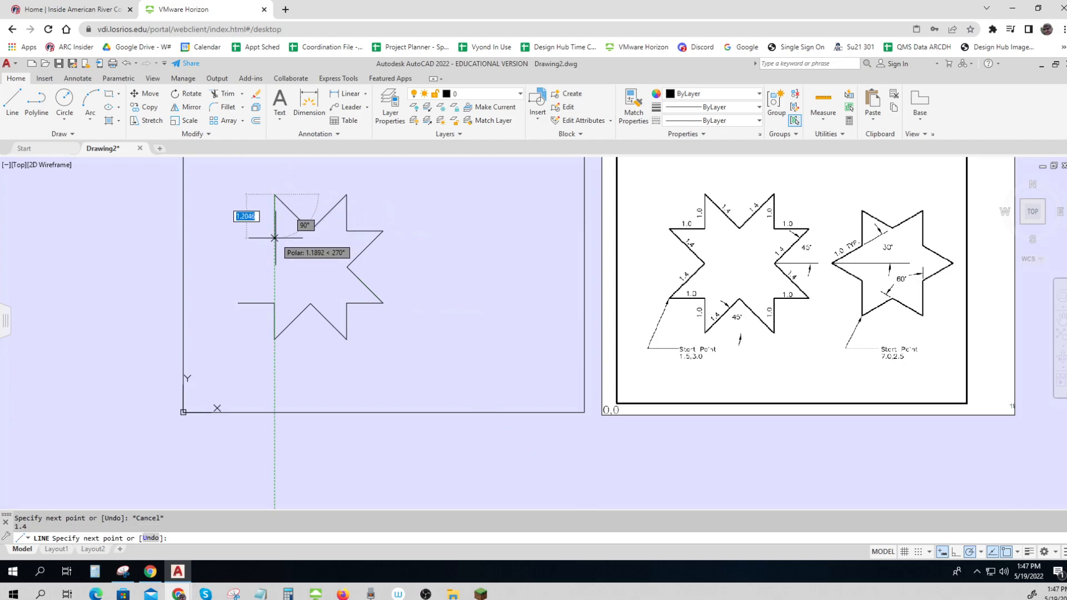
Step: Continue the star's upper-left outline with a 1.0-unit segment downward and a 1.0-unit segment to the left
text(1.)
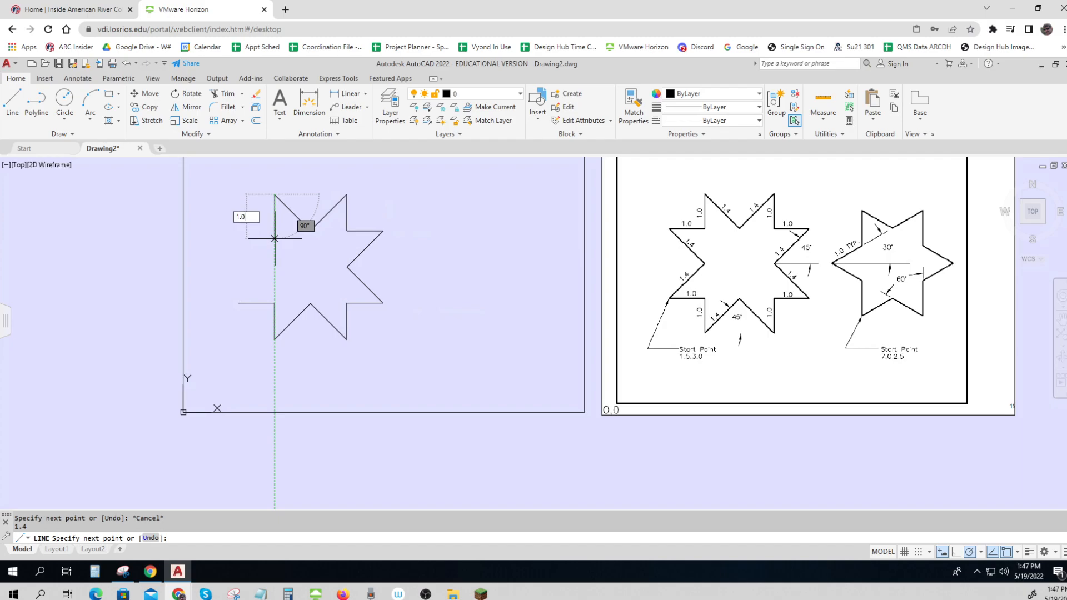
text(0)
key(Return)
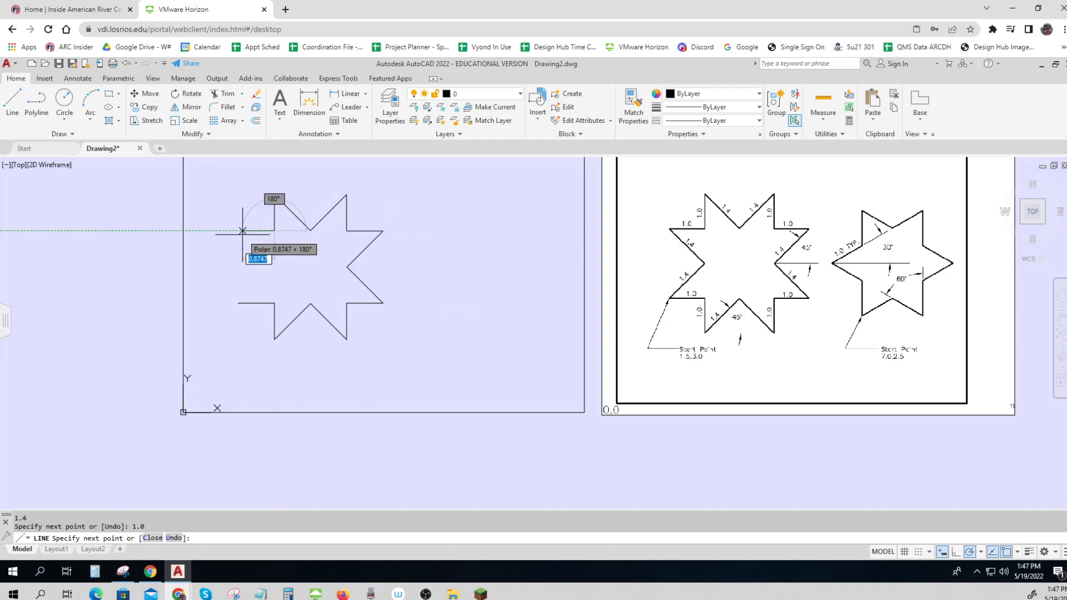
text(1.)
key(Return)
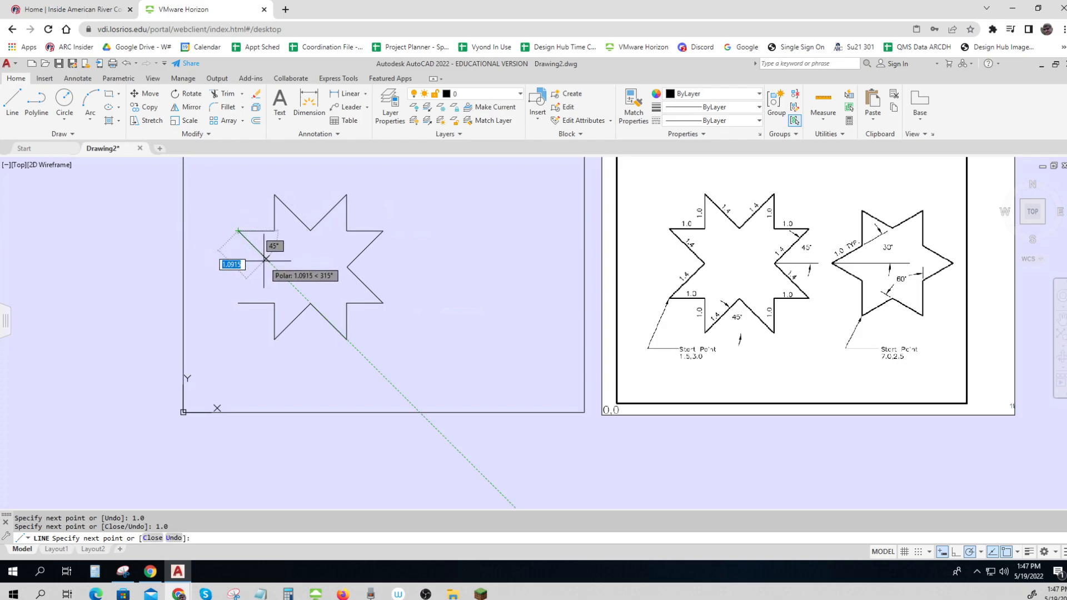
Step: Draw the left notch with a 1.4-unit segment at 315° and a closing line to the star's start point
text(1.4)
key(Return)
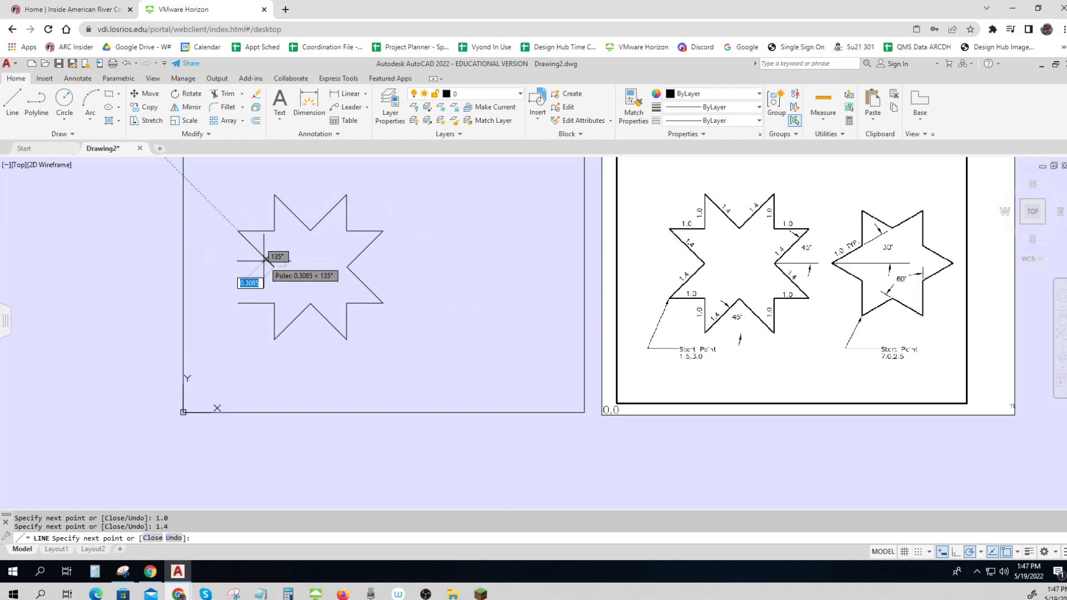
click(238, 303)
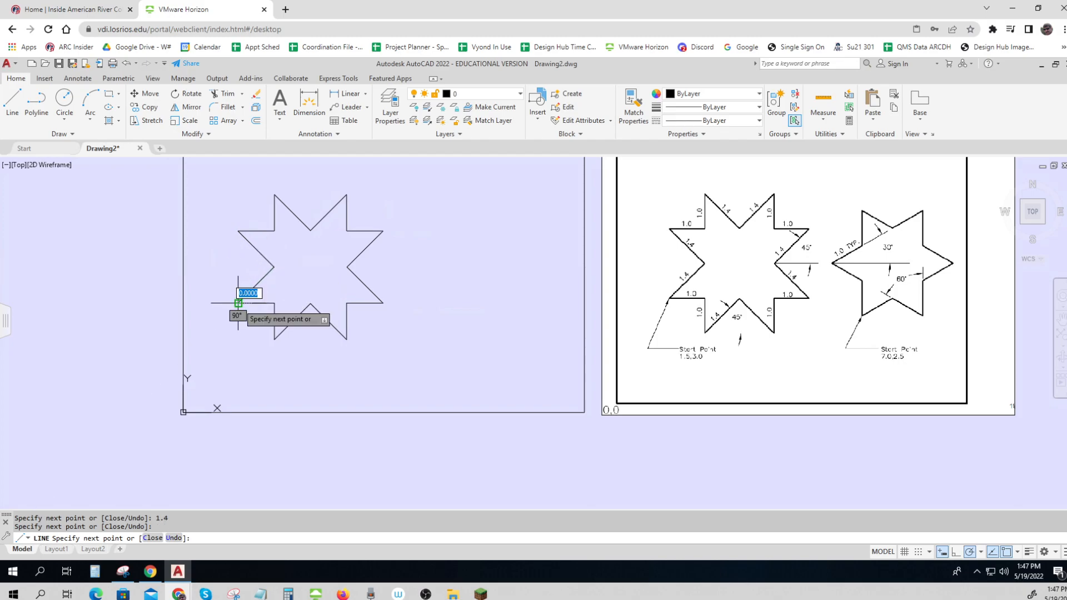
key(Return)
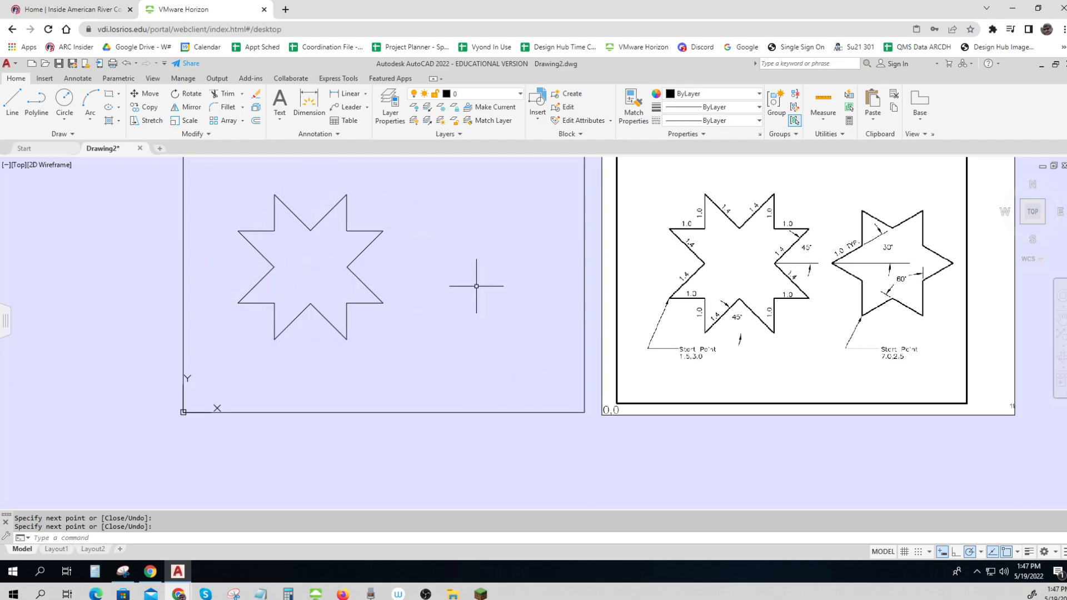
Step: Set the polar tracking angle to 30° increments (30, 60, 90, 120)
middle_drag(491, 275, 424, 319)
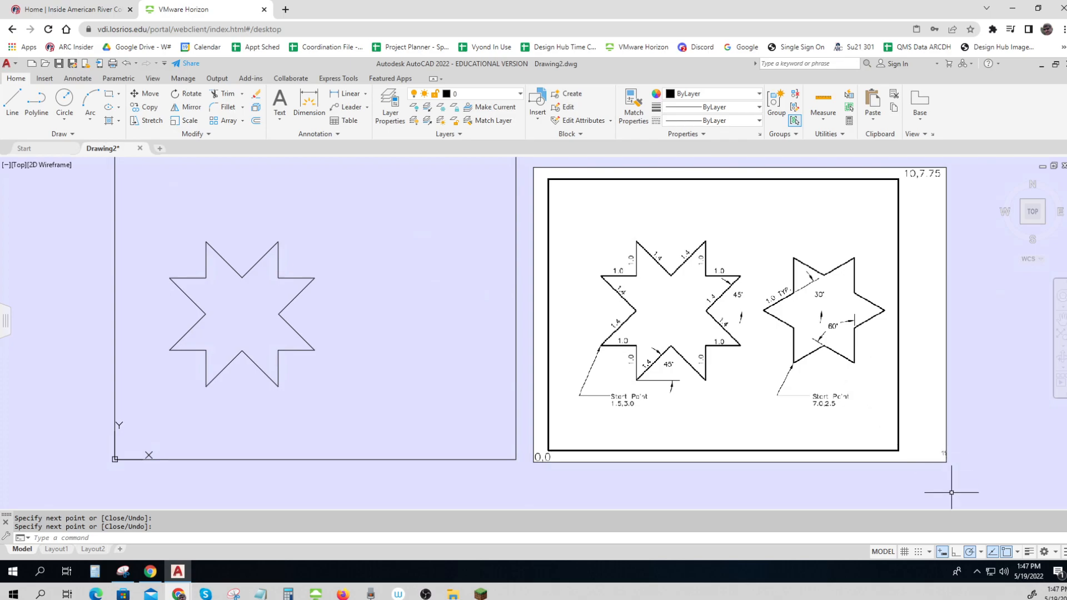
click(982, 553)
click(982, 454)
click(981, 552)
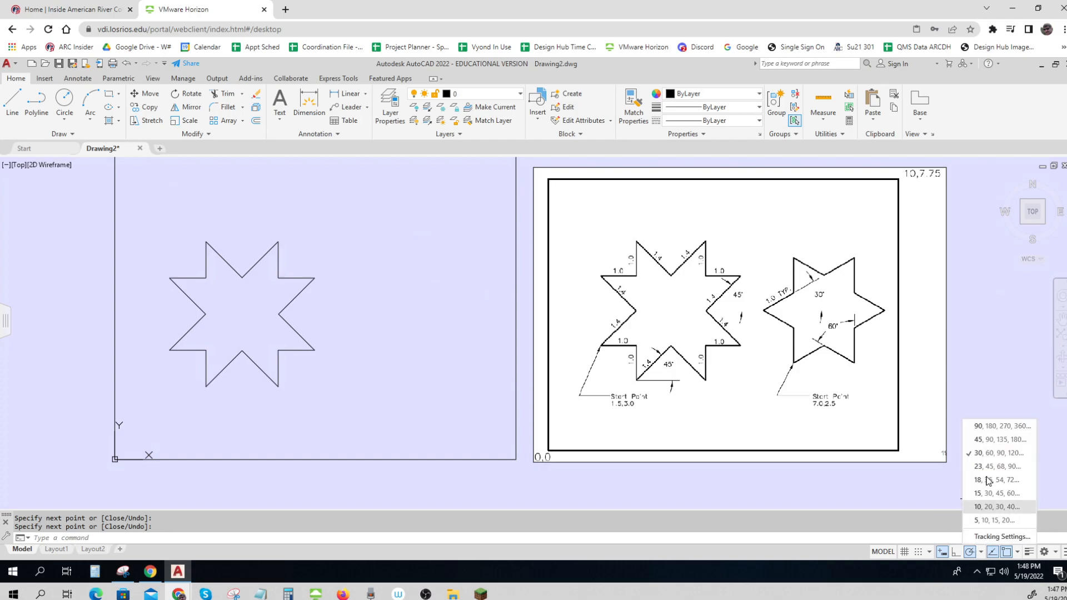
click(974, 390)
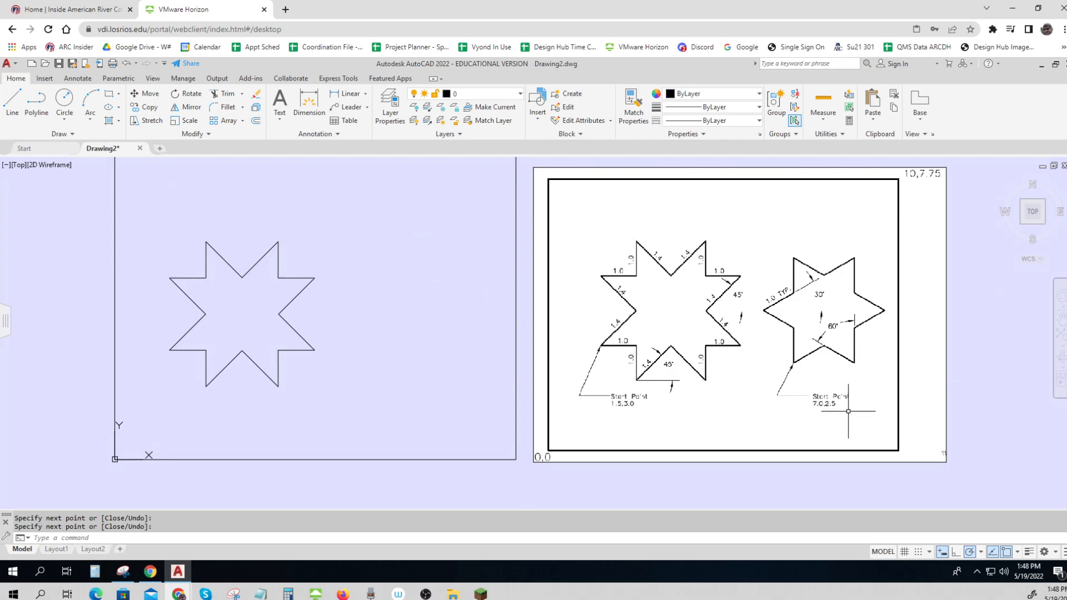
Step: Start the six-pointed star at point 7,2.5 with a 1-unit line at 30°
click(11, 102)
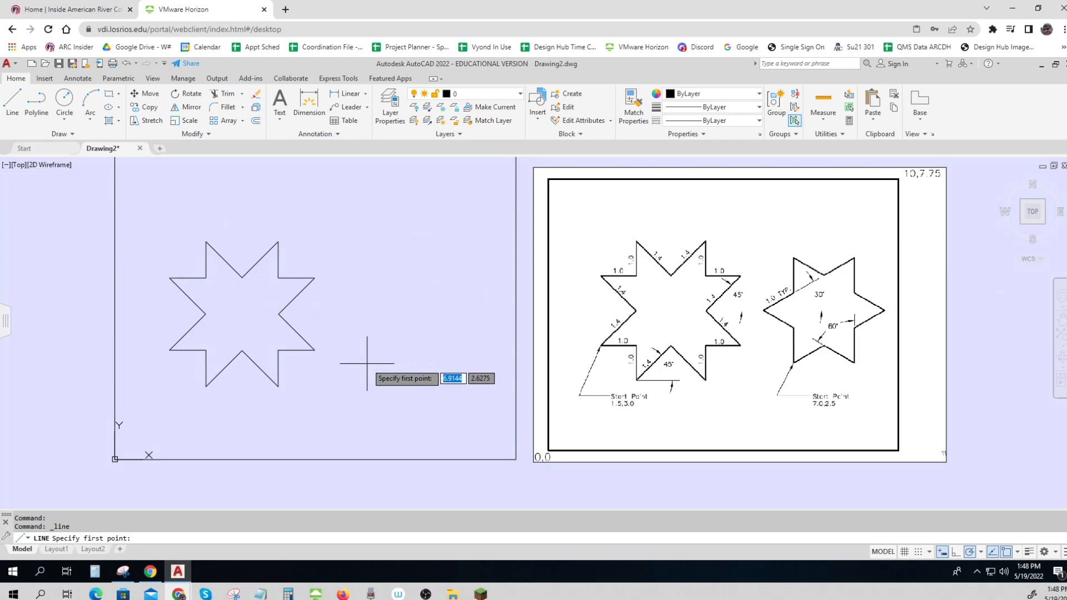
text(7)
key(Tab)
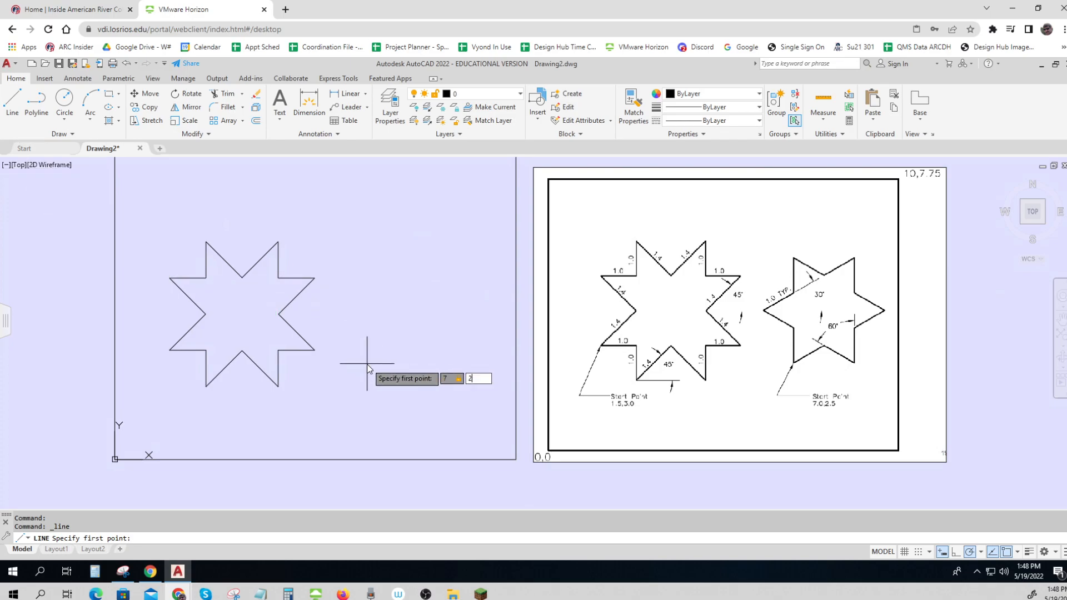
text(2.5)
key(Return)
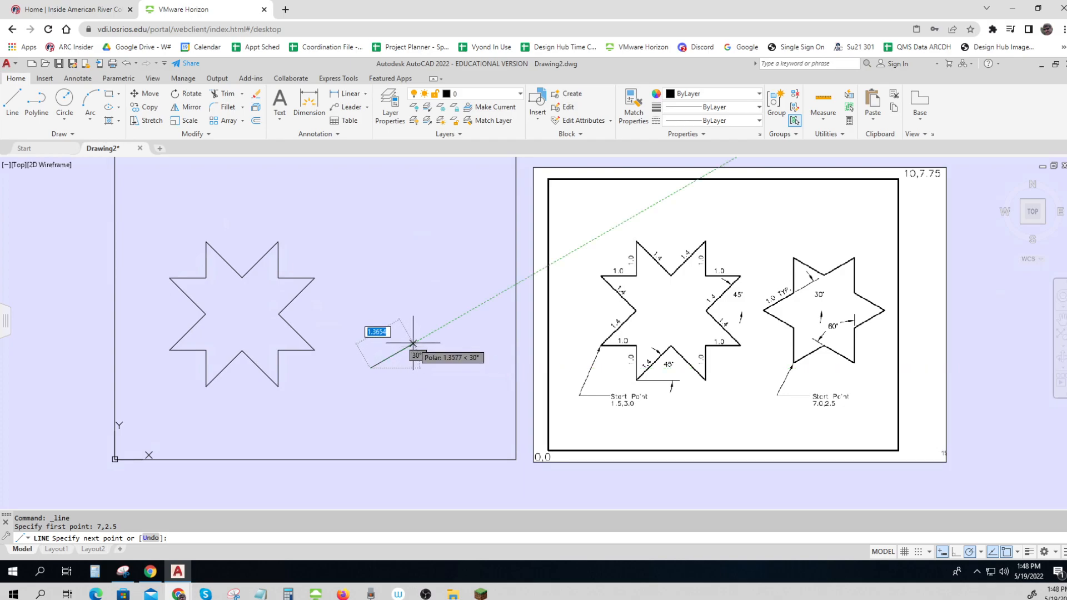
text(1)
key(Return)
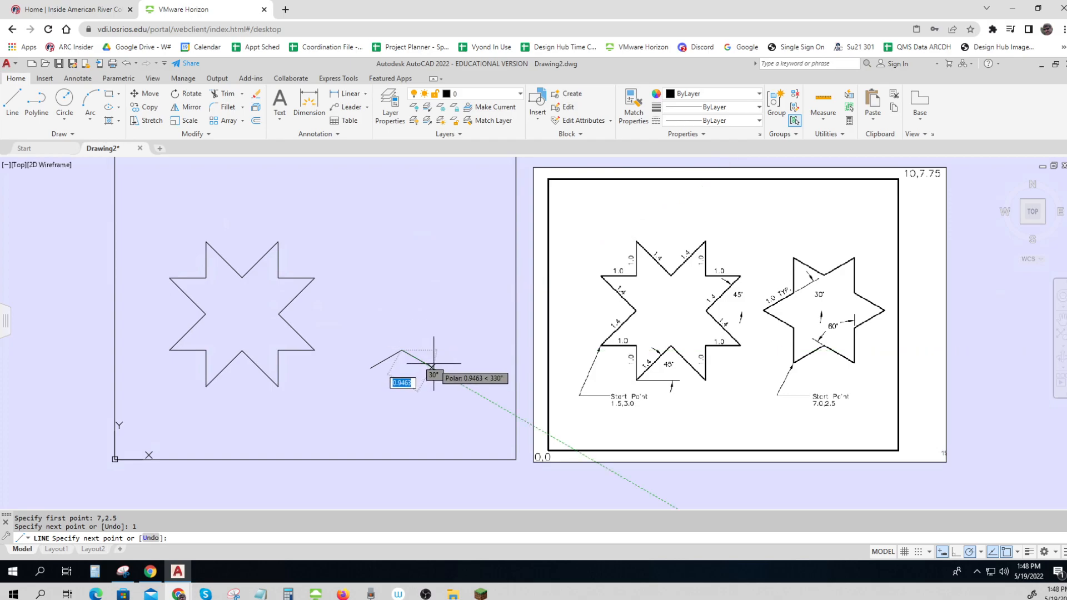
Step: Continue the six-pointed star with a 1-unit segment at 330° and a 1-unit segment straight up
text(1)
key(Return)
text(1)
key(Return)
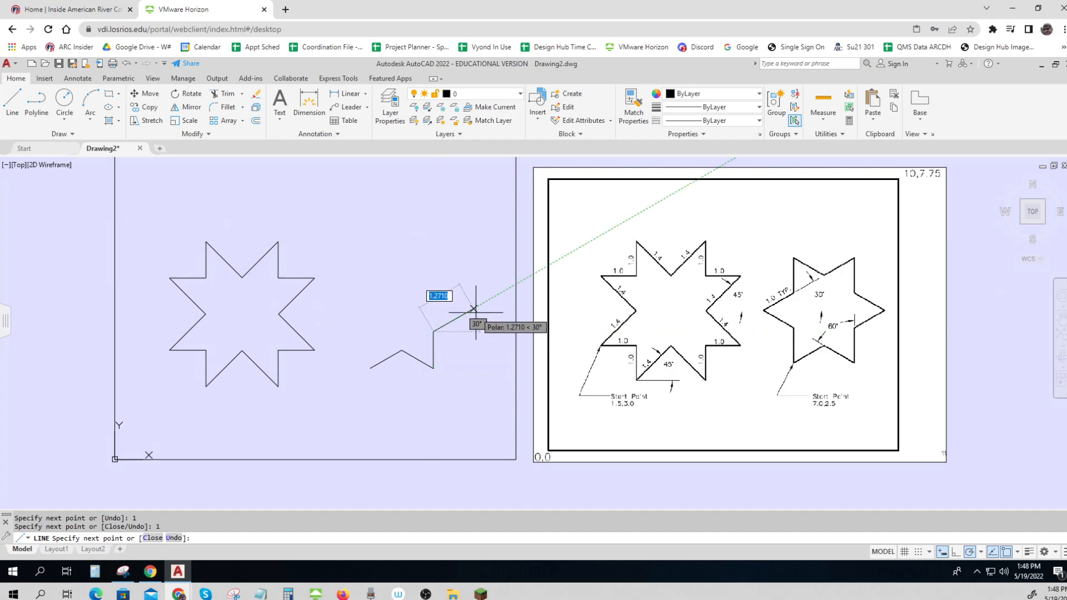
text(30)
key(Return)
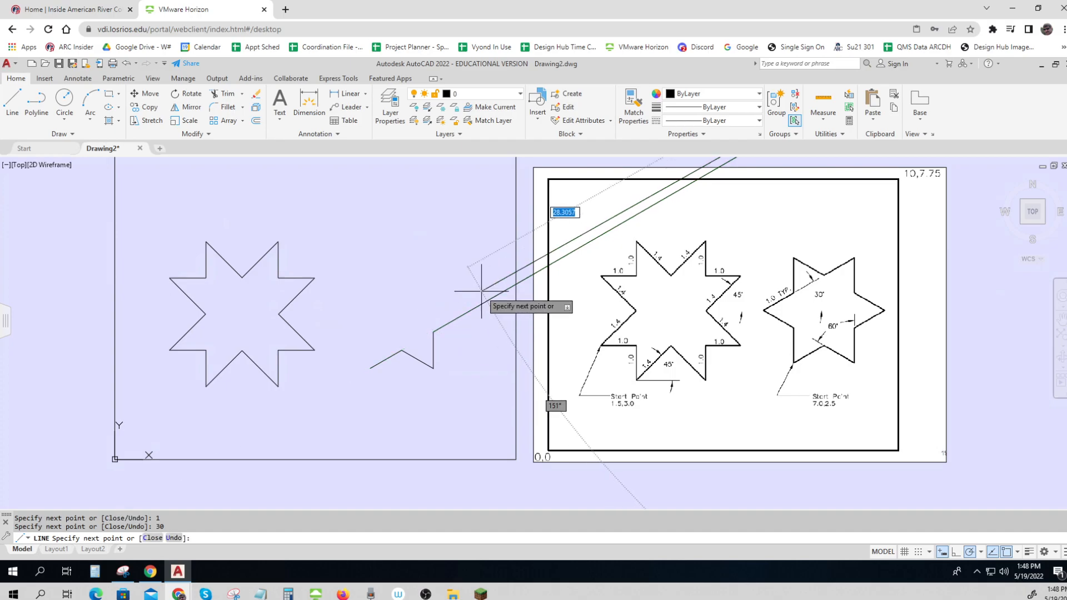
key(Escape)
click(481, 304)
click(431, 329)
key(Delete)
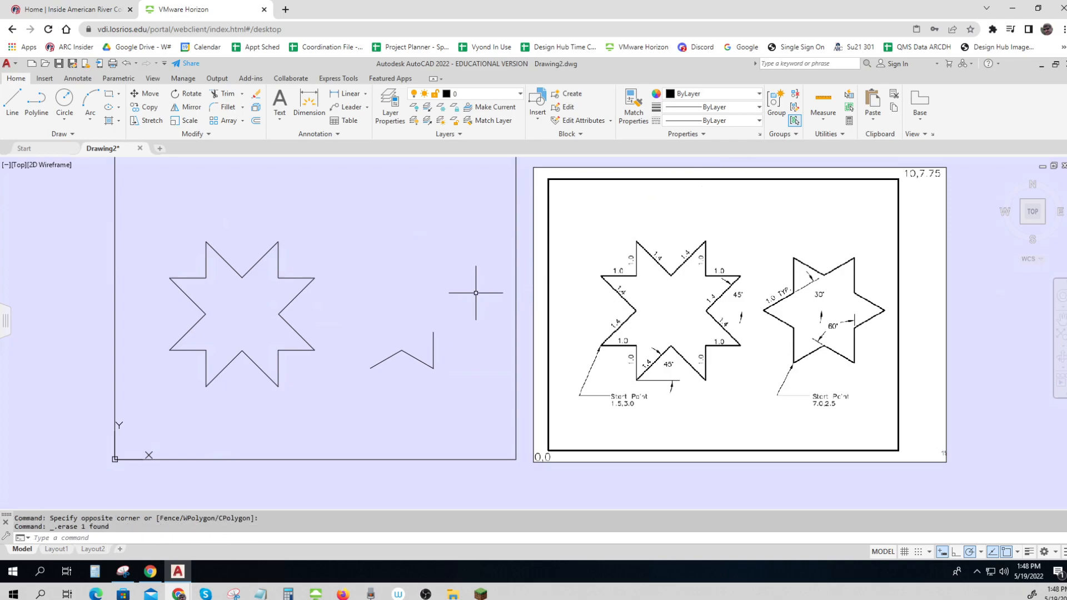
Step: Draw the six-pointed star's right point from the open vertical's upper end with 1-unit lines at 30° and 150°
click(13, 100)
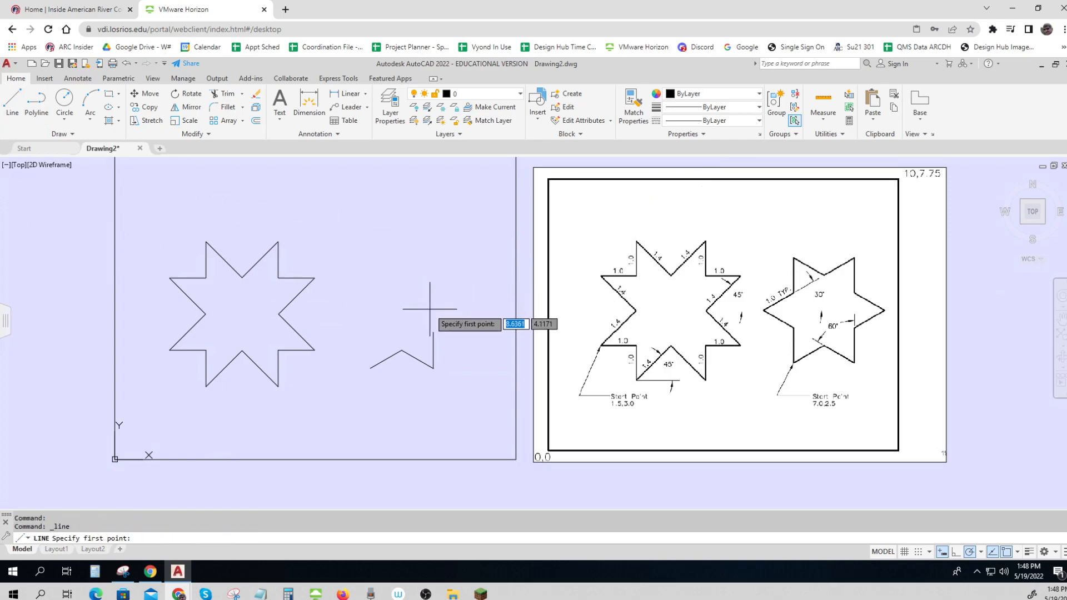
click(434, 332)
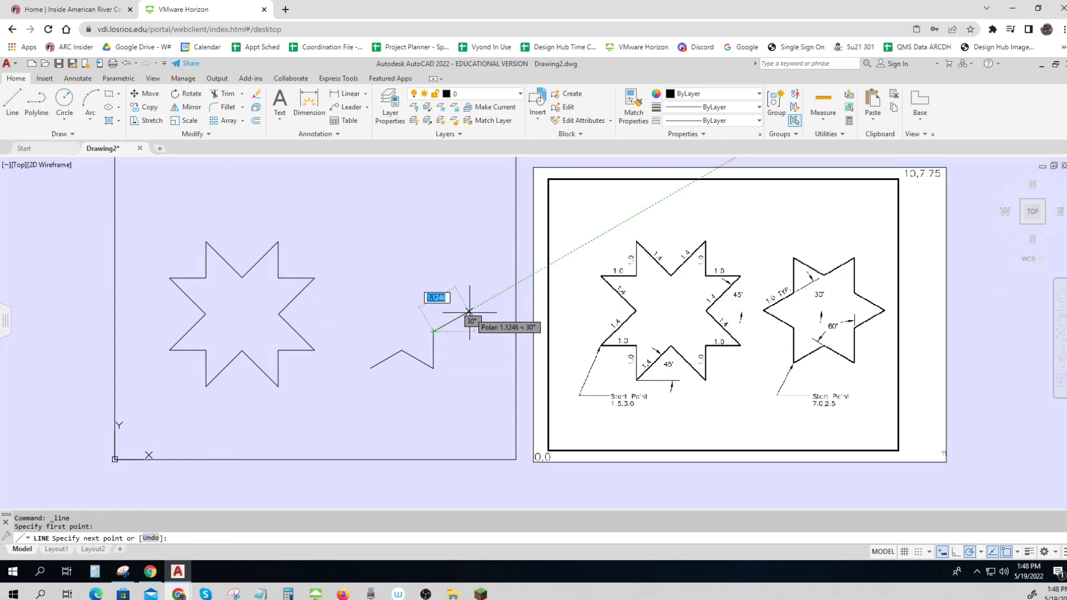
text(1)
key(Return)
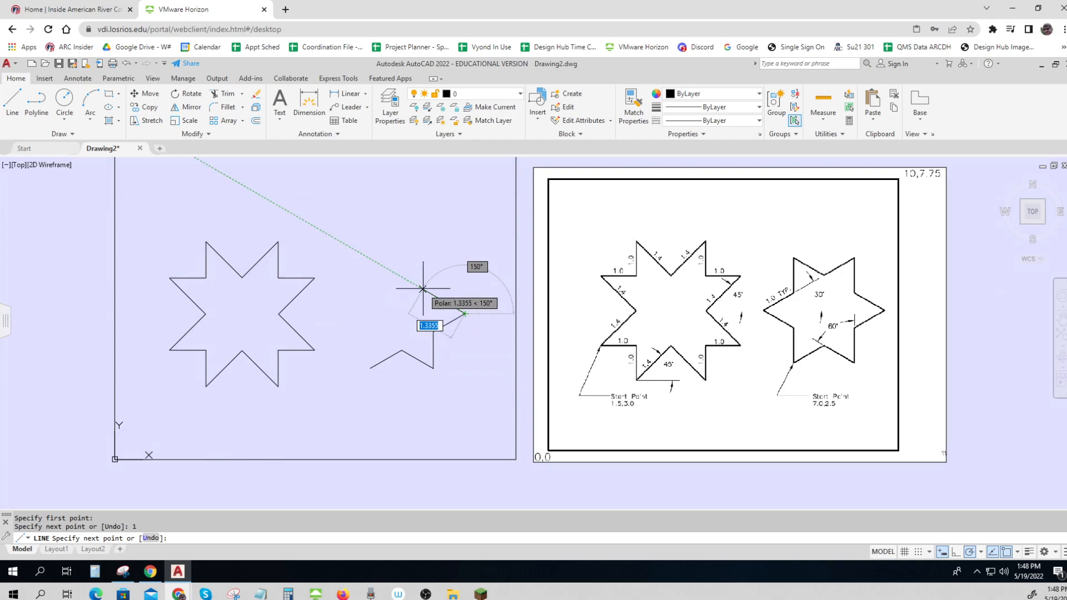
text(1)
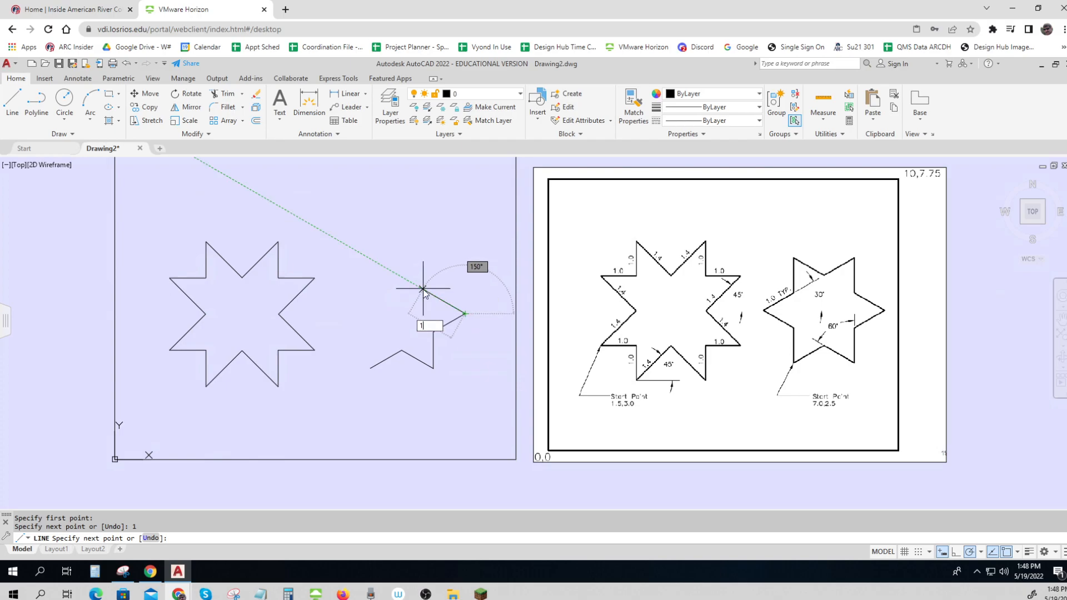
key(Return)
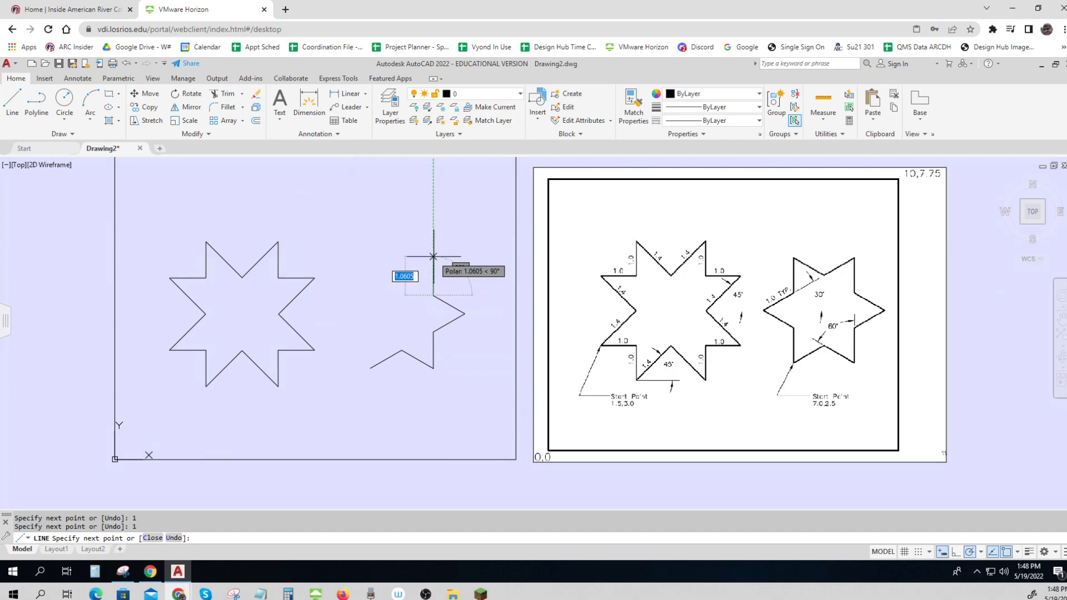
Step: Continue the six-pointed star's top outline with 1-unit segments at 90°, 210° and 150°
text(1)
key(Return)
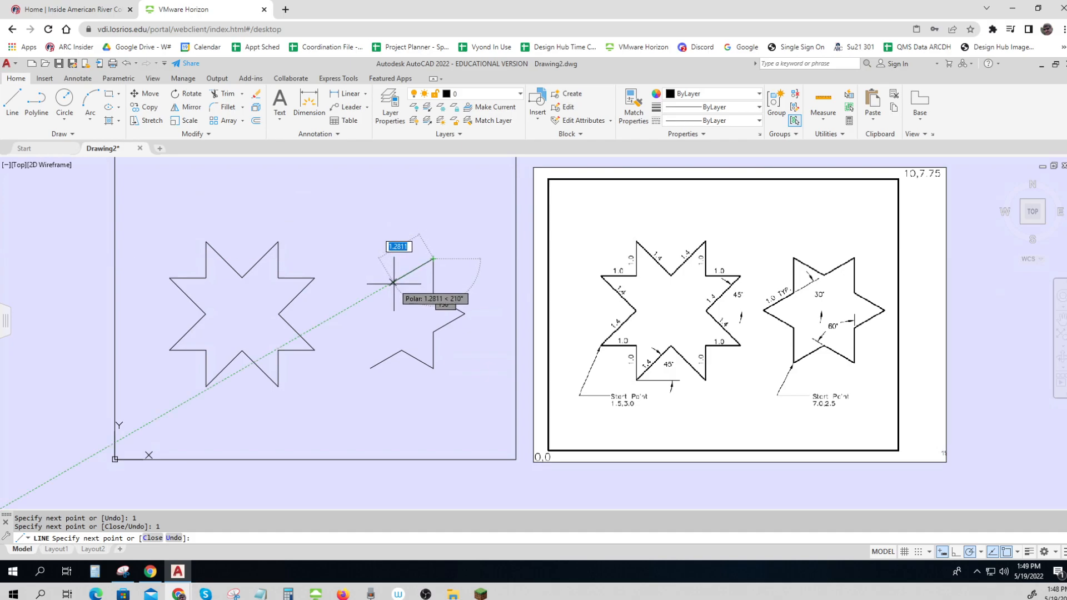
text(1)
key(Return)
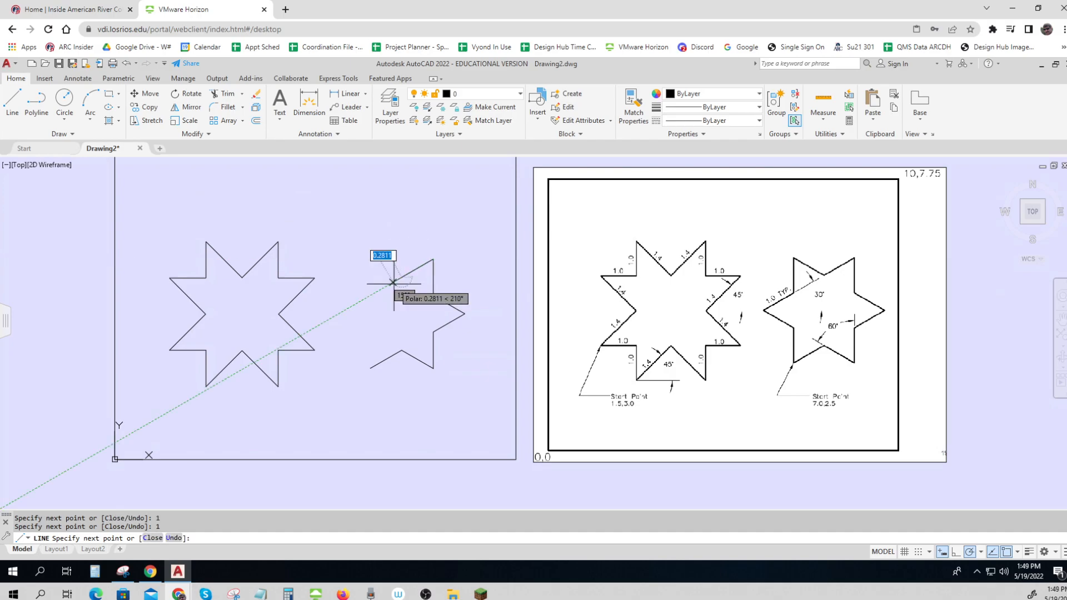
text(1)
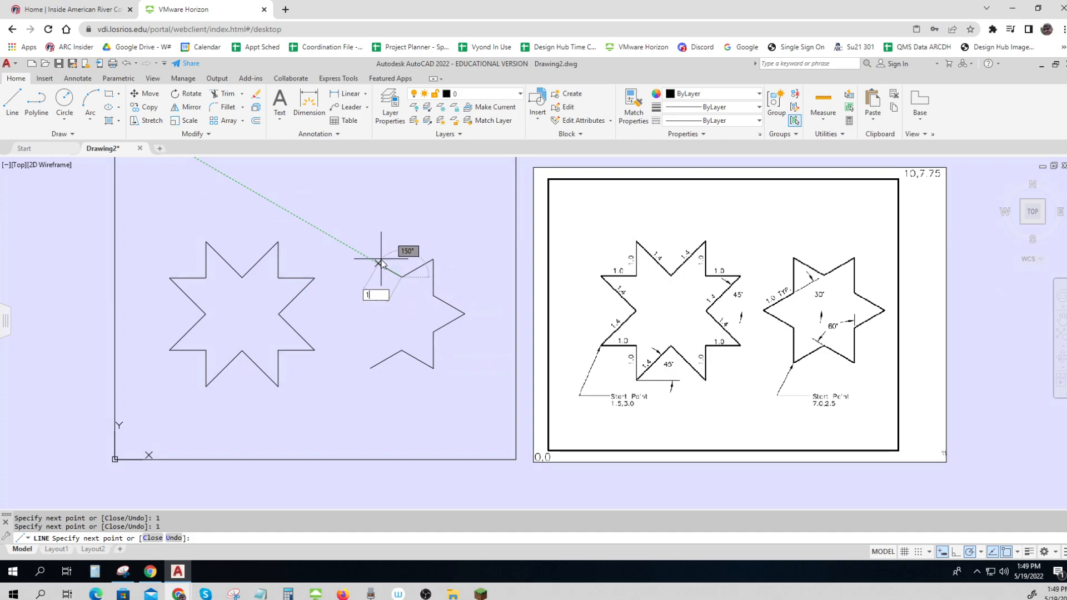
key(Return)
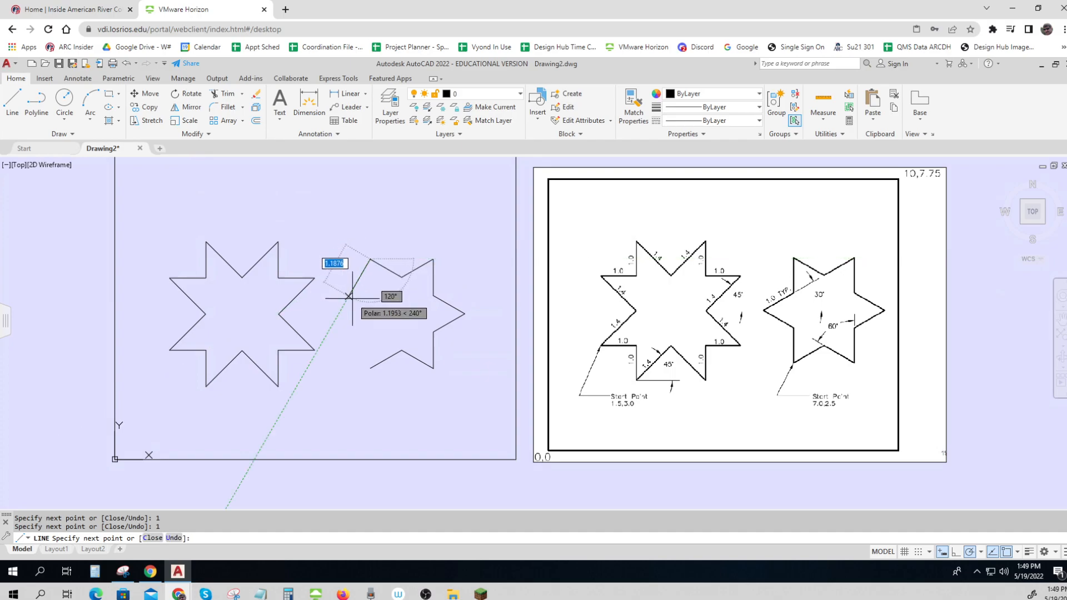
Step: Continue the six-pointed star's left side with 1-unit segments straight down and at 210°
text(1)
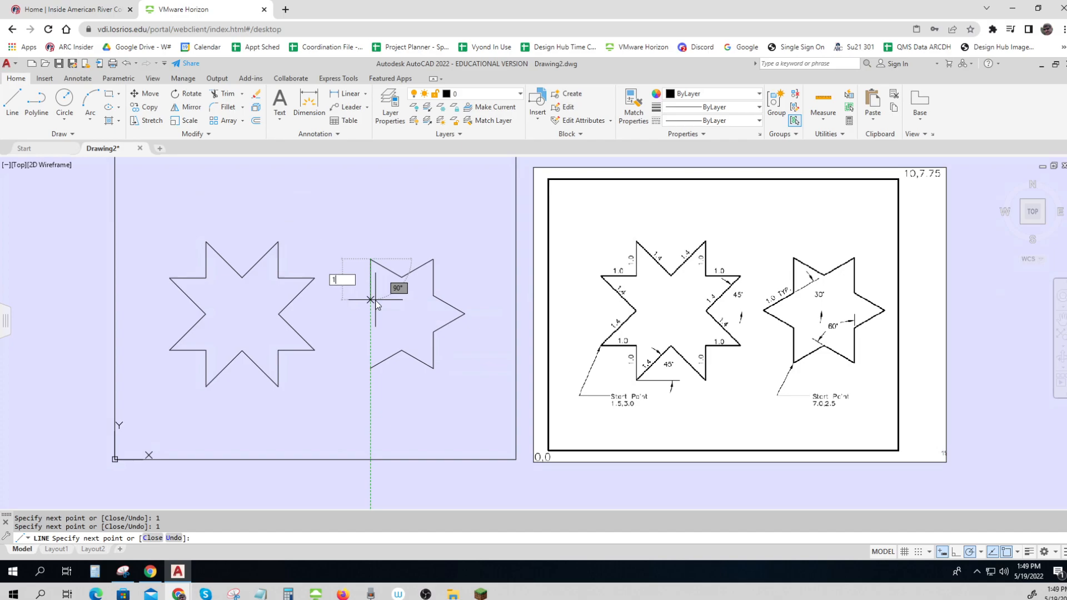
key(Return)
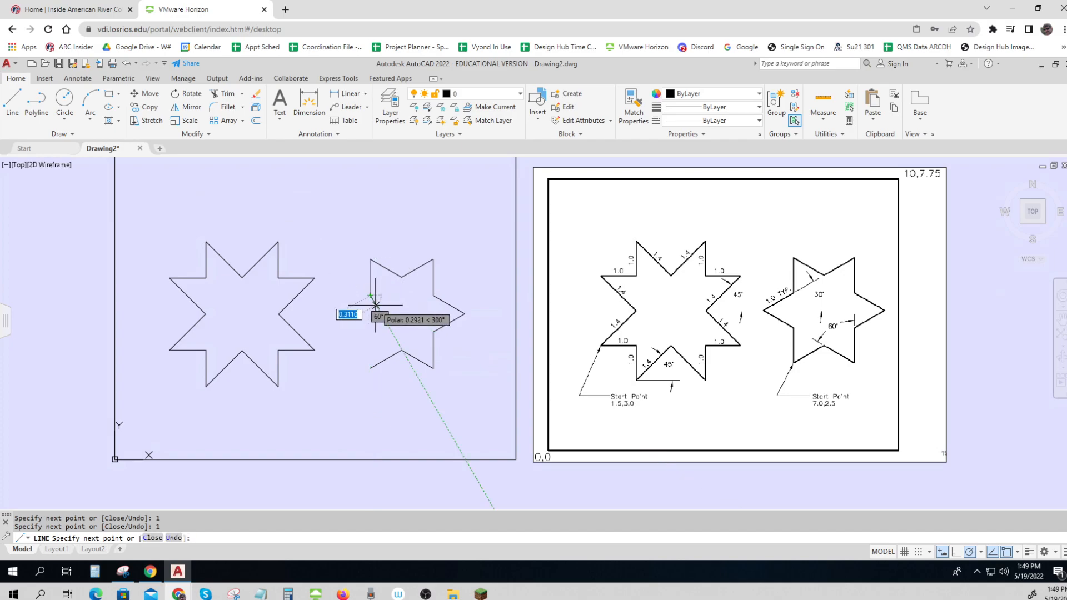
text(1)
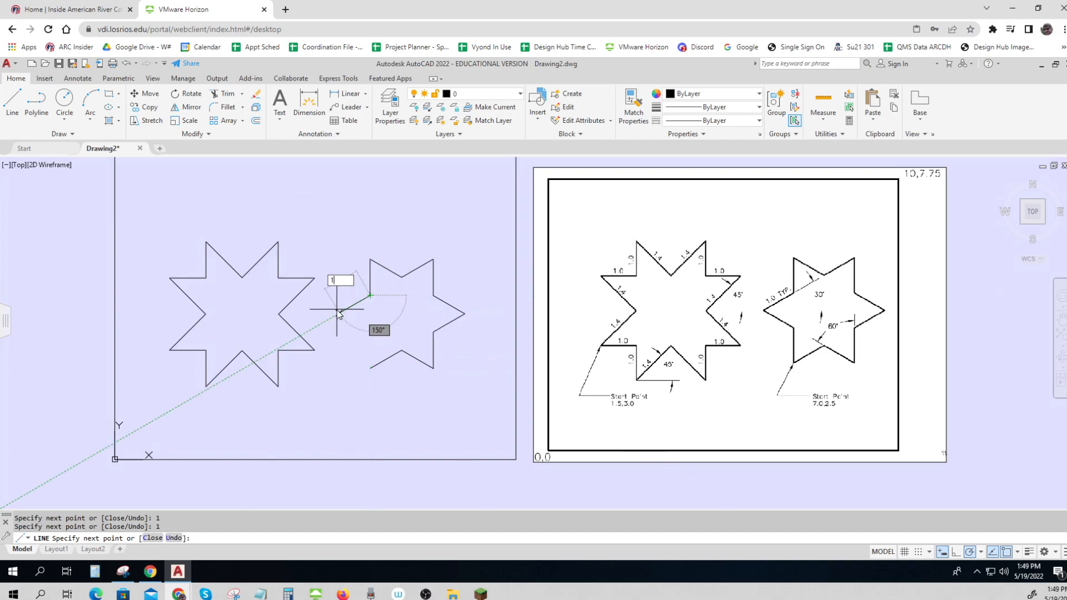
key(Return)
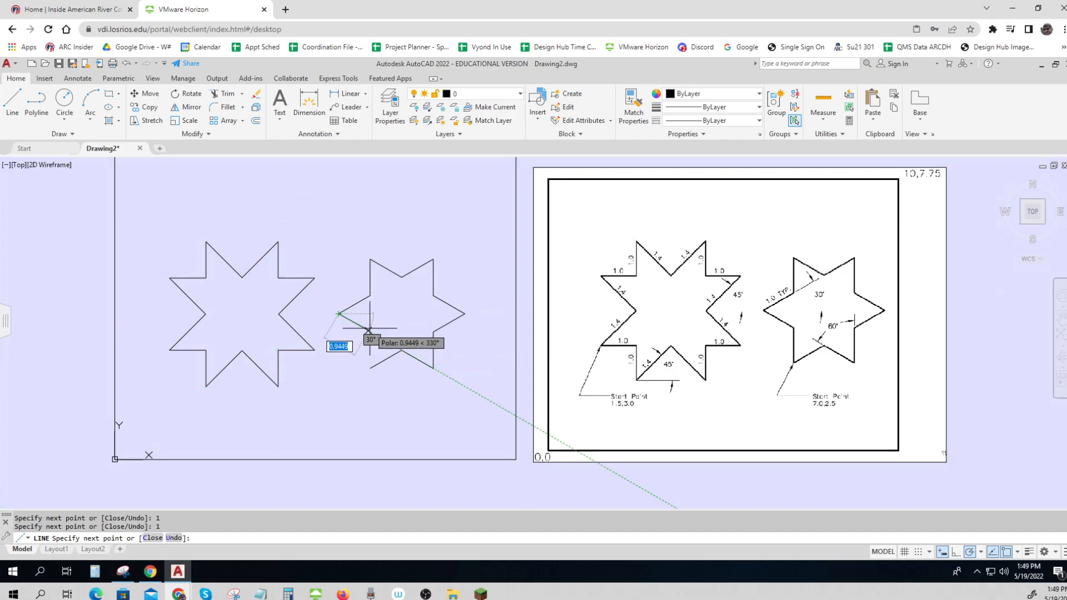
Step: Add a 1-unit segment at 330° and close the six-pointed star back to its start point, ending the line
text(1)
key(Return)
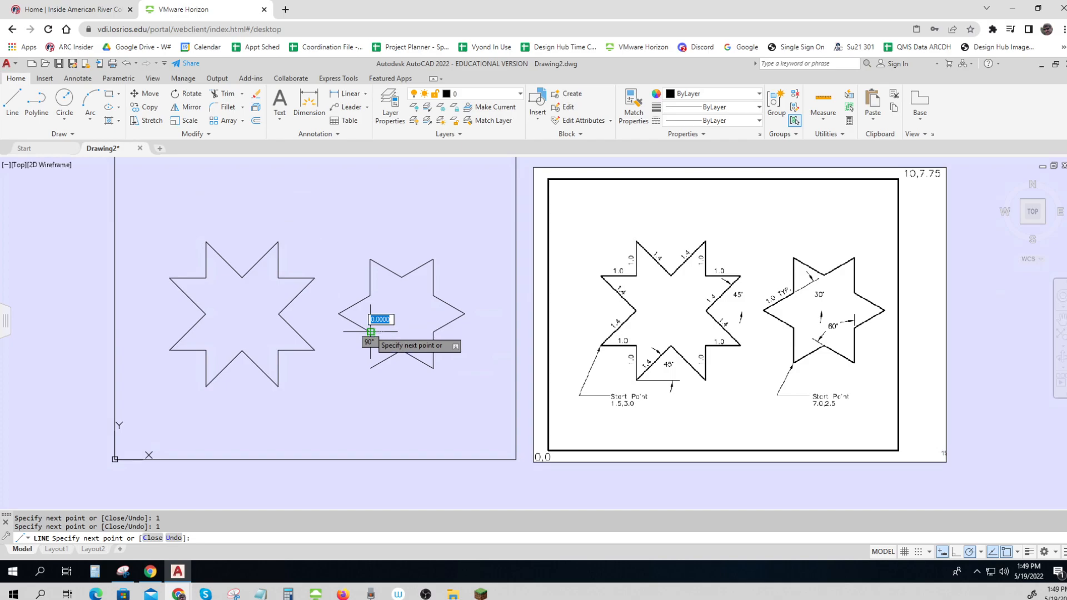
click(370, 367)
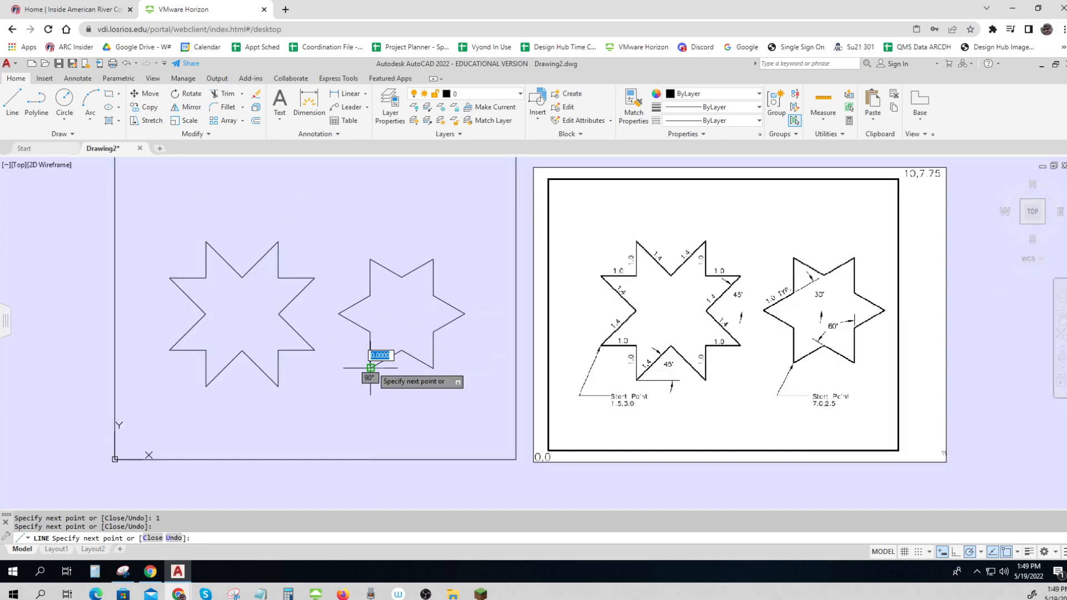
key(Escape)
key(Escape)
Step: Select all lines of both stars and set their lineweight to 0.40 mm
middle_drag(491, 310, 556, 333)
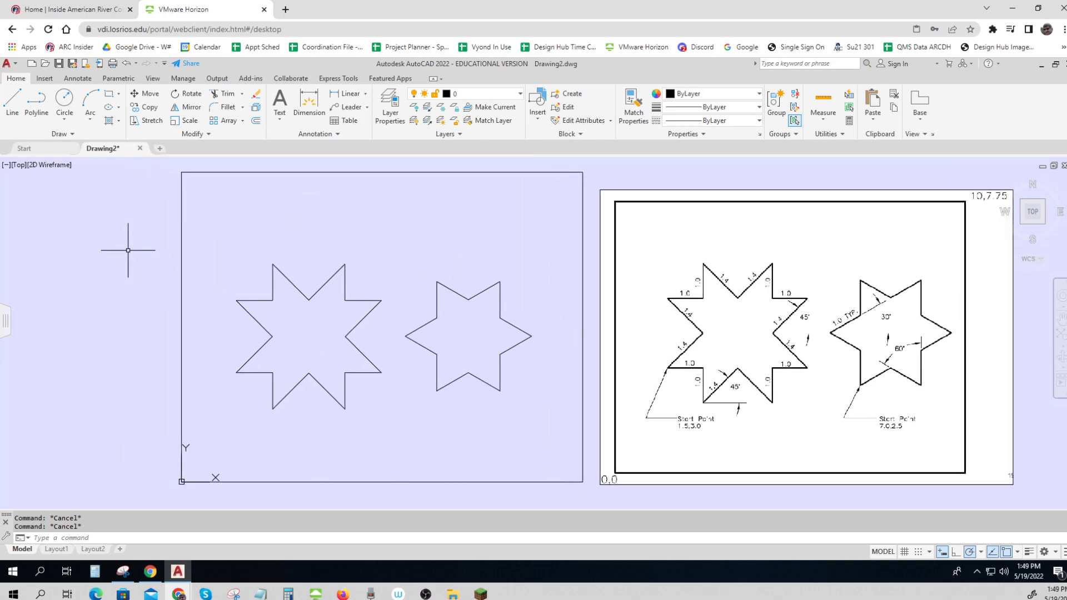
click(553, 436)
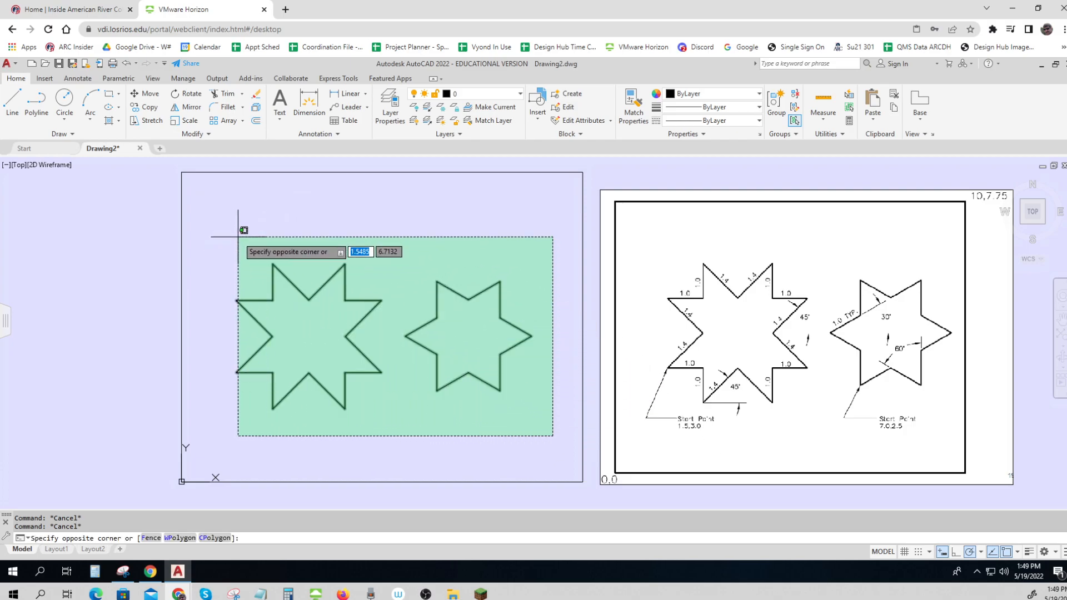
click(222, 240)
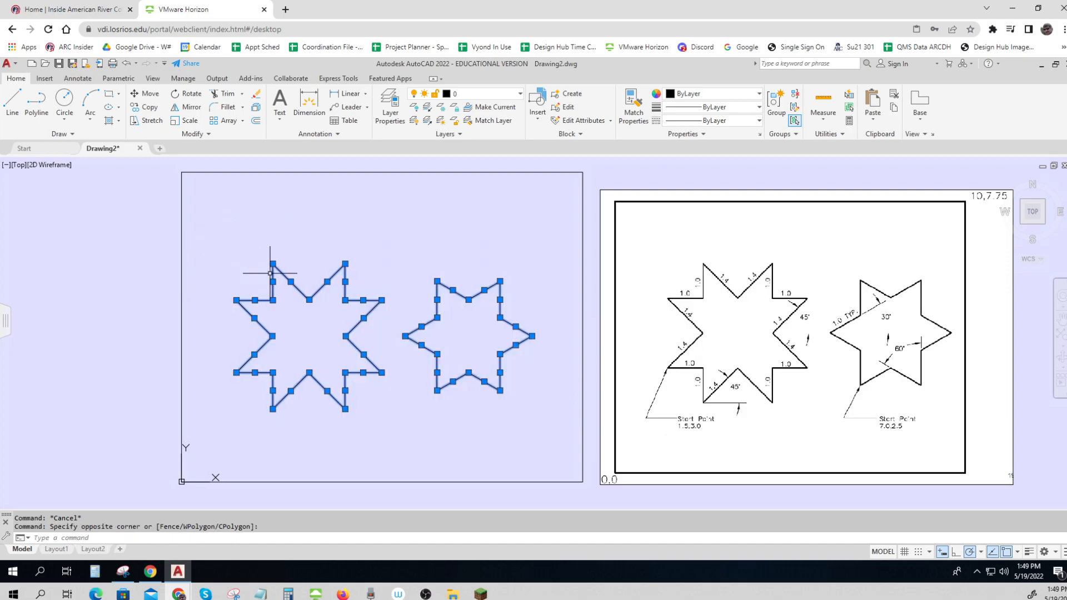
right_click(300, 291)
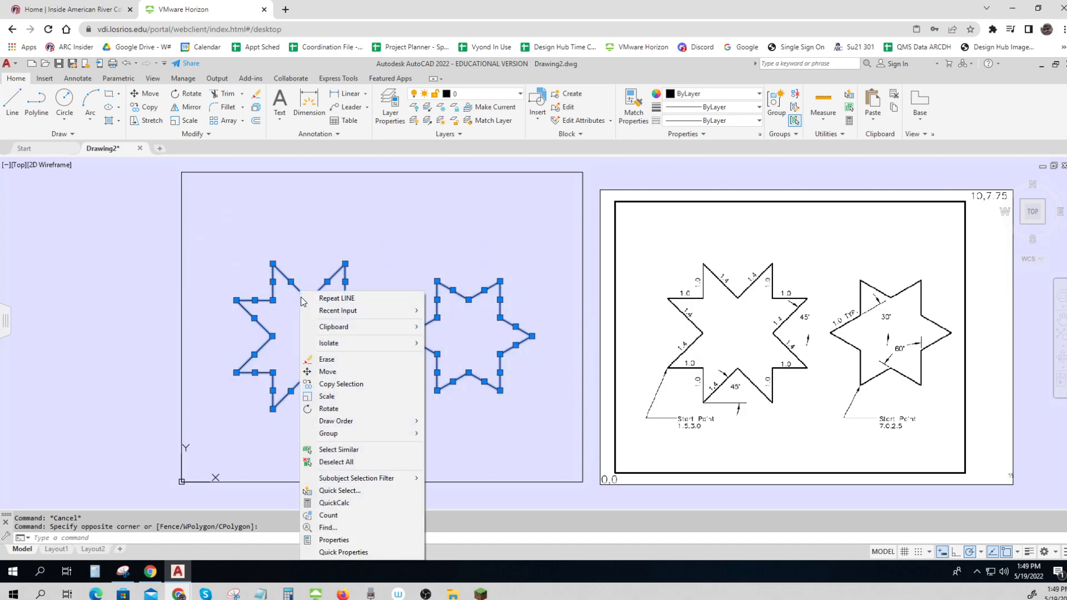
click(345, 542)
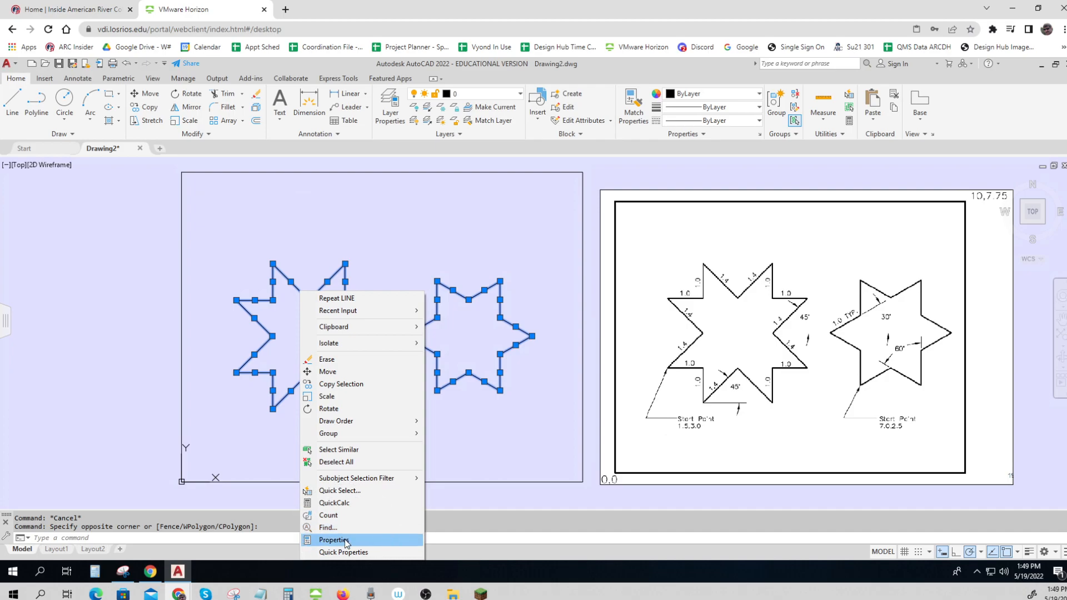
click(89, 179)
click(117, 179)
drag(122, 223, 123, 245)
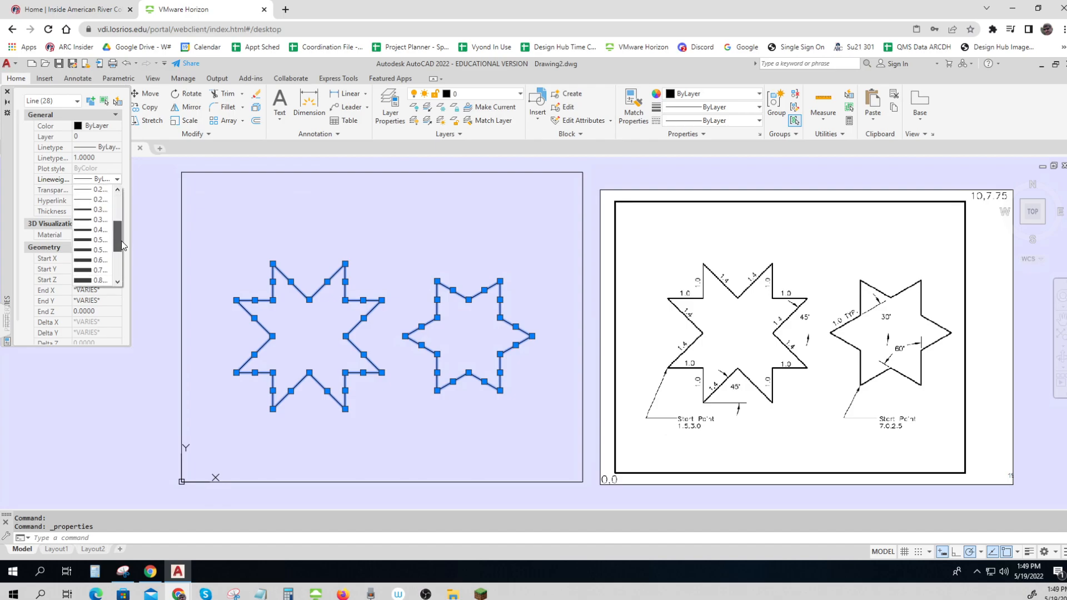
click(96, 230)
Step: Deselect the stars and turn on lineweight display in the drawing
click(144, 372)
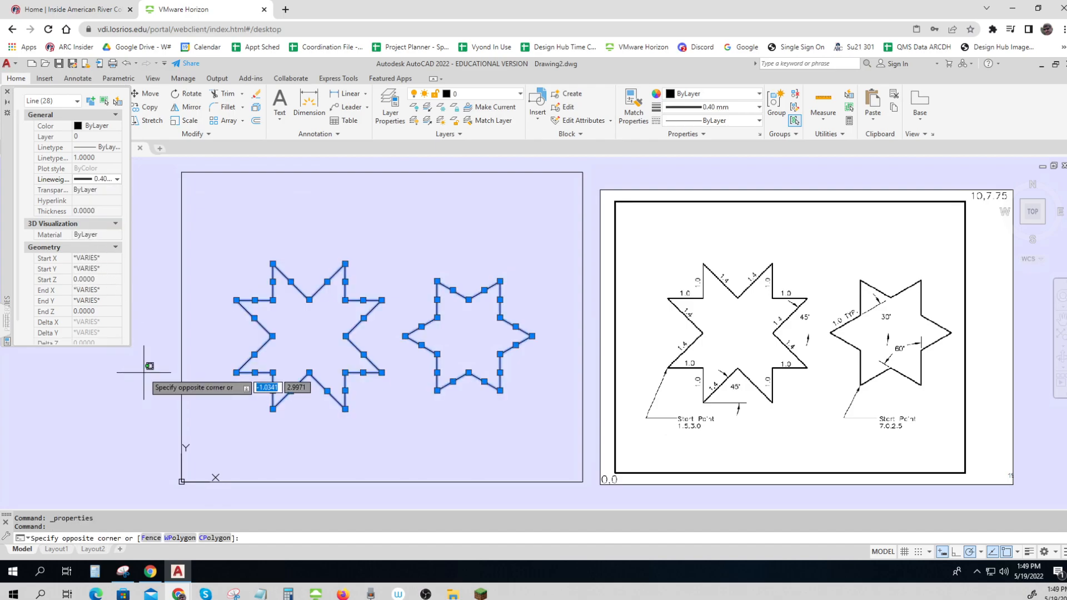
key(Escape)
key(Escape)
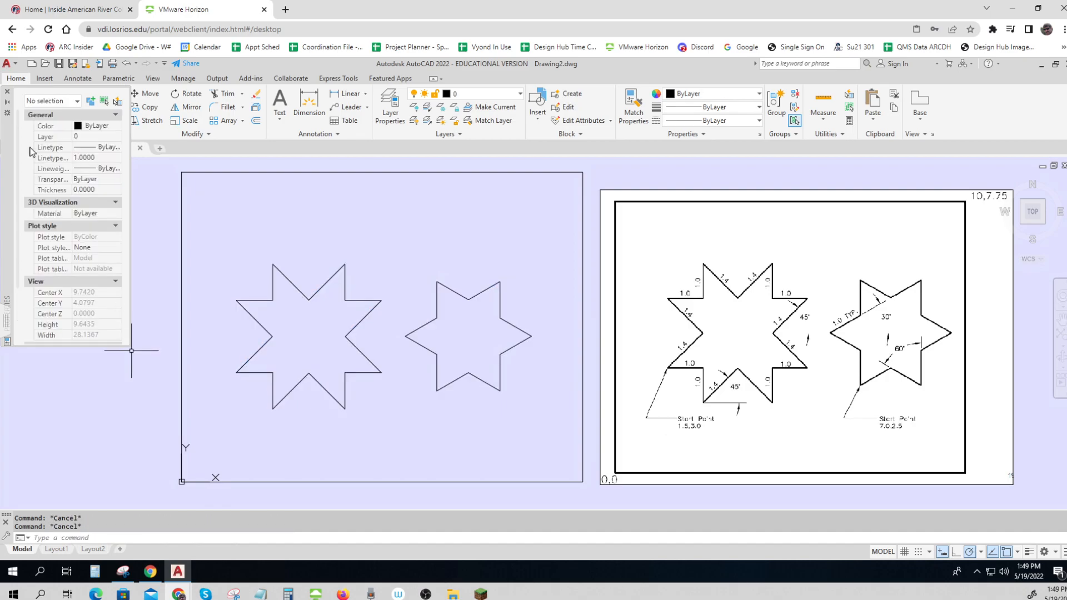
click(8, 93)
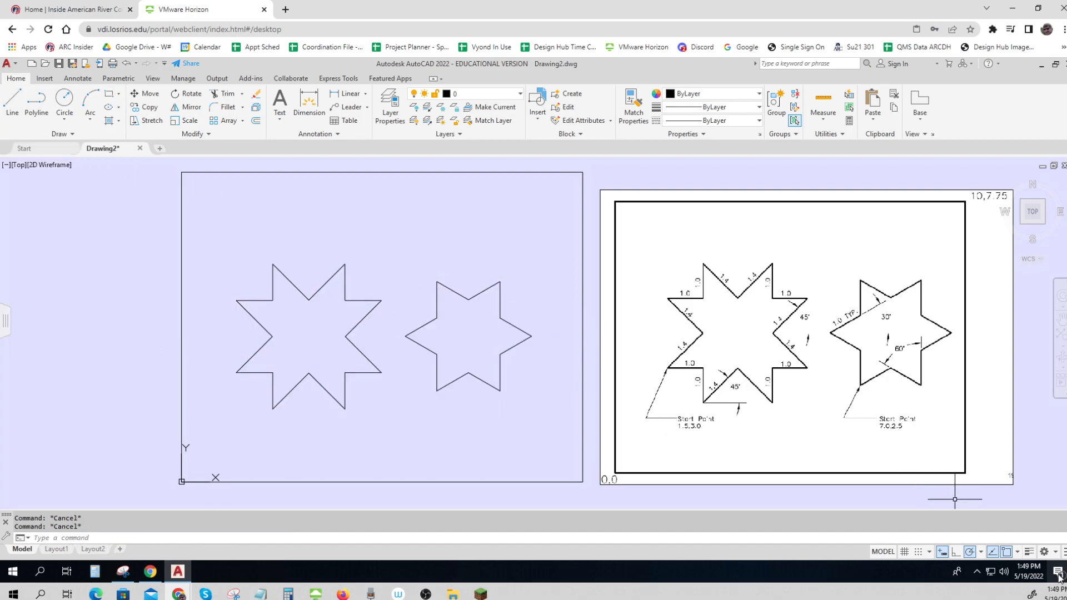
click(1029, 551)
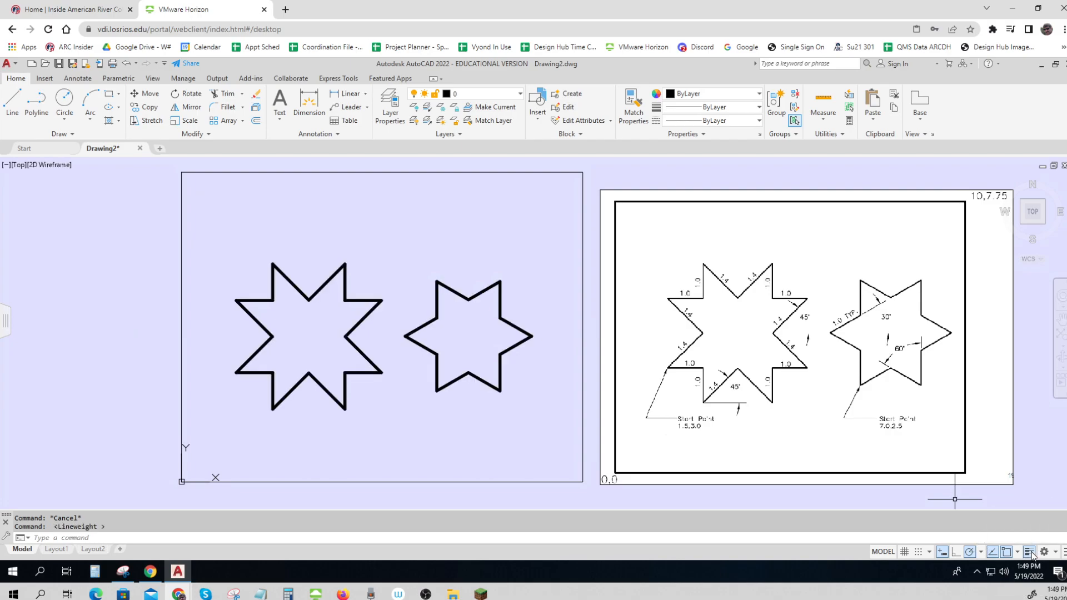
Step: Switch to Snipping Tool and capture a rectangular snip framing both stars, without the crosshair in it
scroll(440, 374, up, 3)
scroll(424, 362, down, 1)
middle_drag(424, 362, 468, 370)
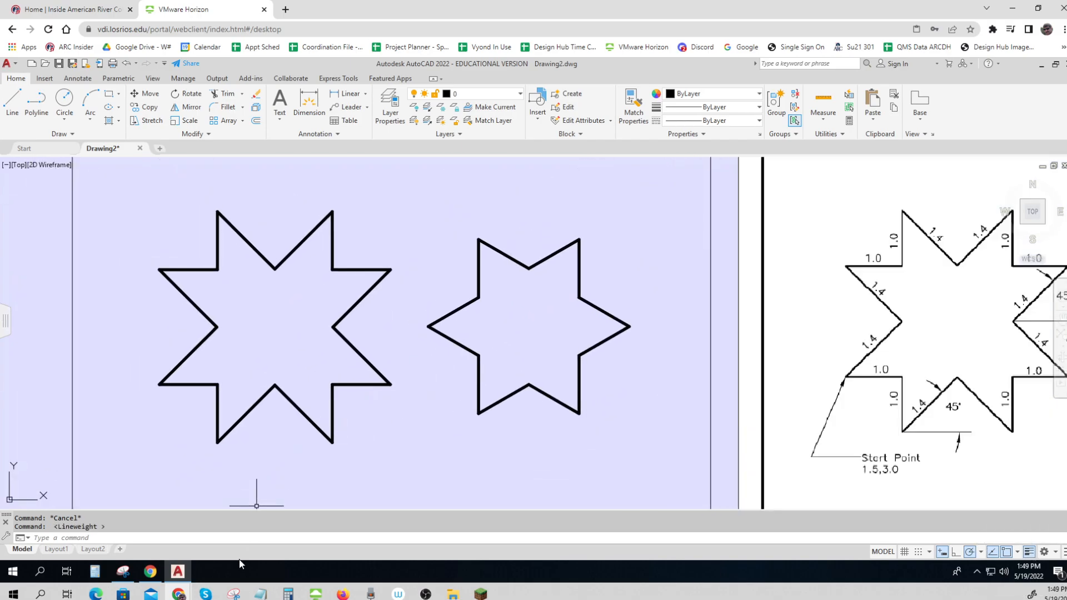
click(123, 574)
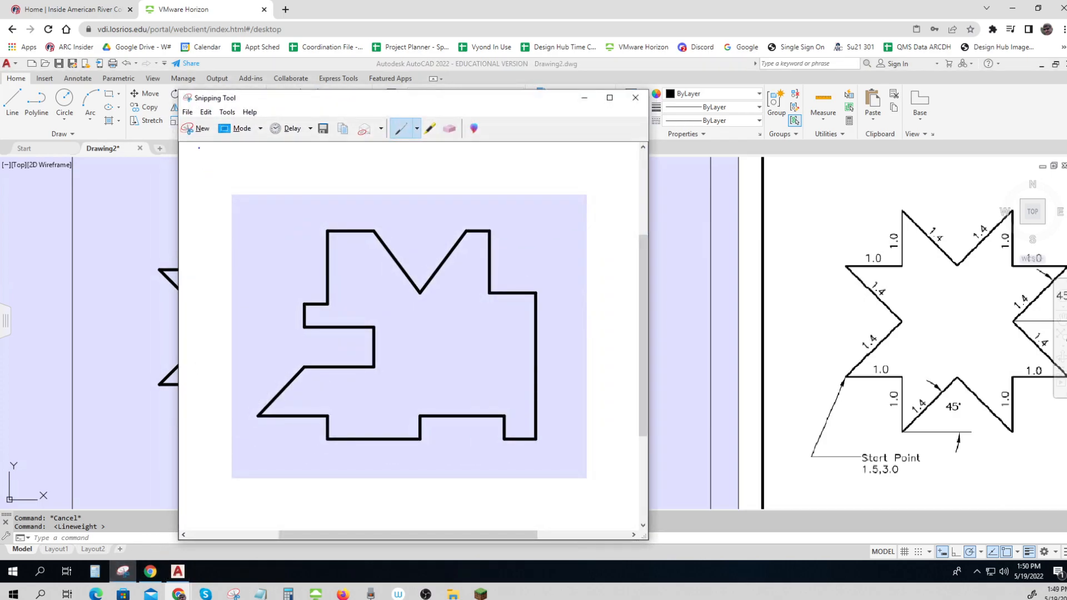
click(201, 133)
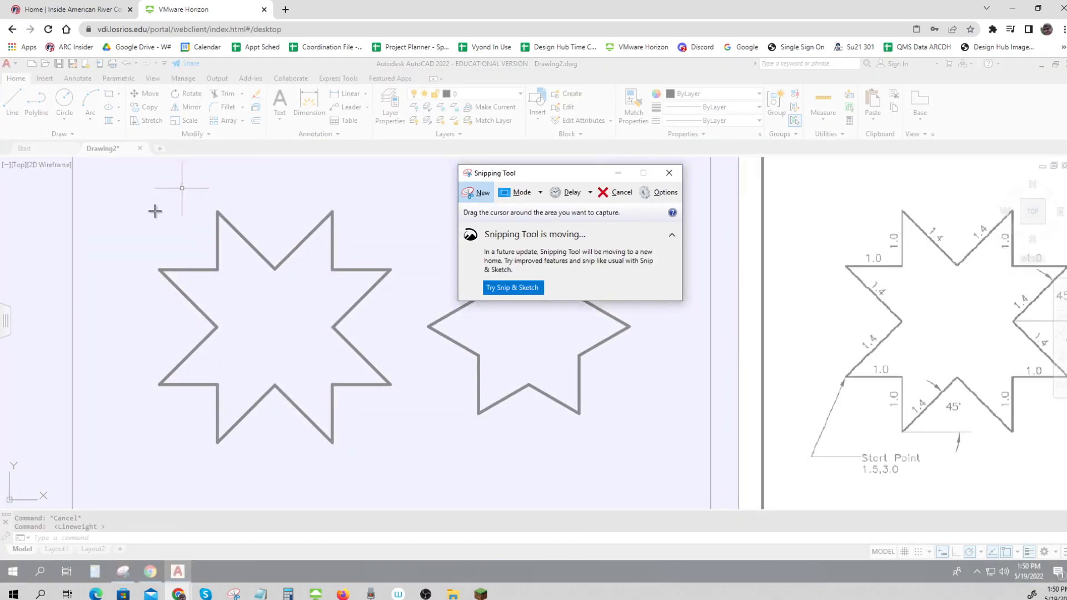
drag(155, 191, 641, 481)
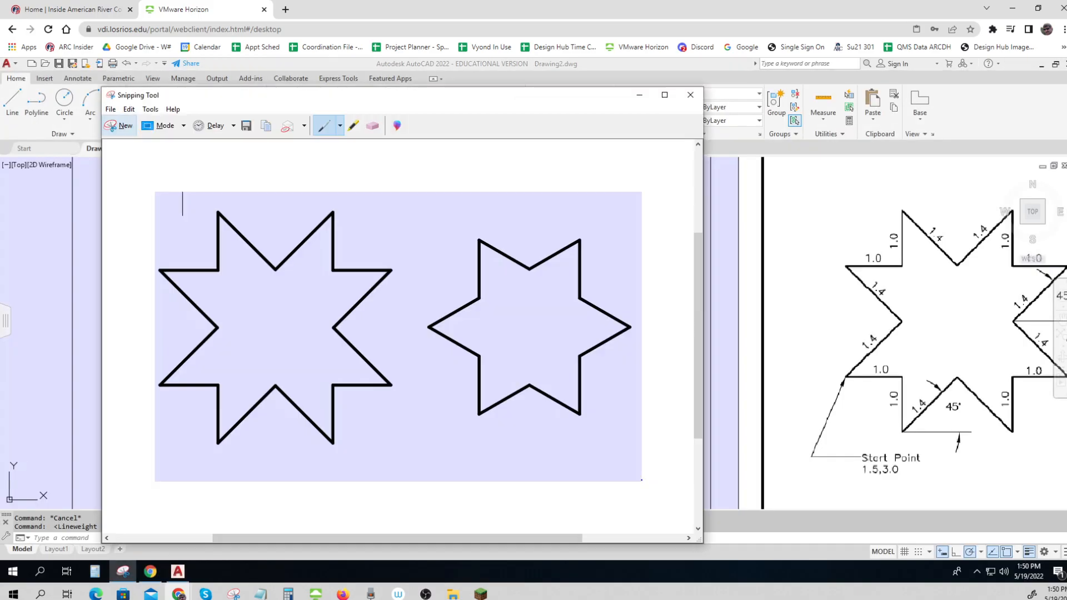
click(121, 131)
drag(140, 194, 631, 460)
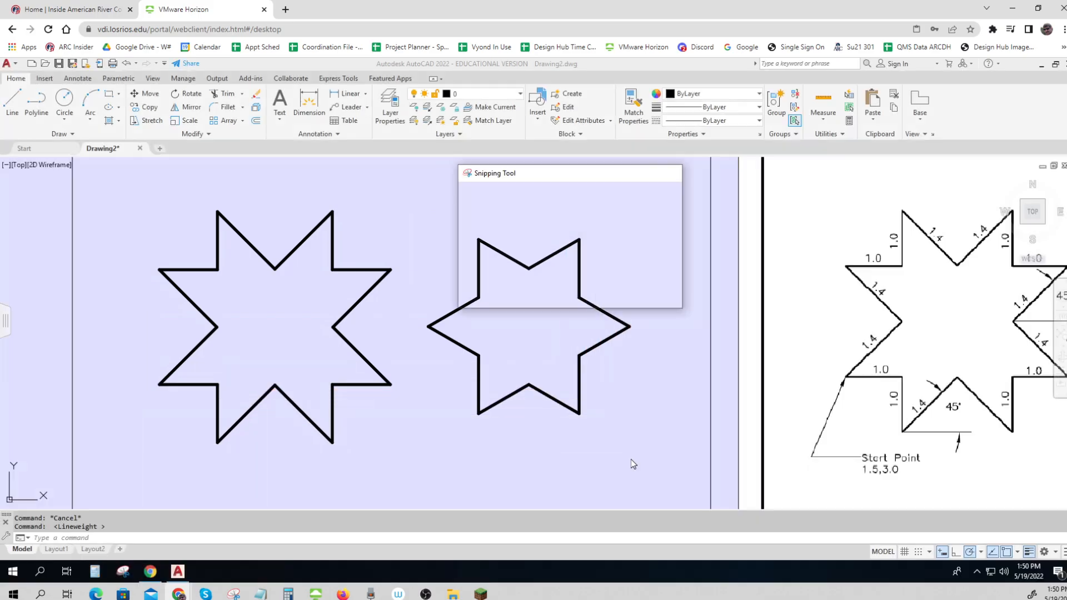
Step: Save the snip as a PNG named "Plate 1.2 - RS" in the Week 1 folder and minimize Snipping Tool
click(95, 112)
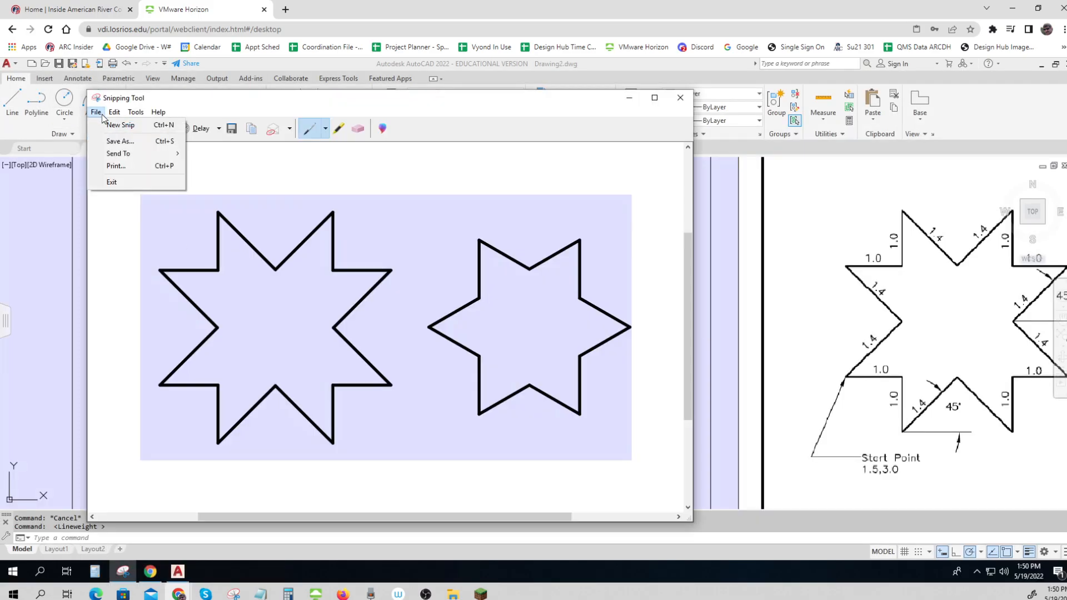
click(123, 144)
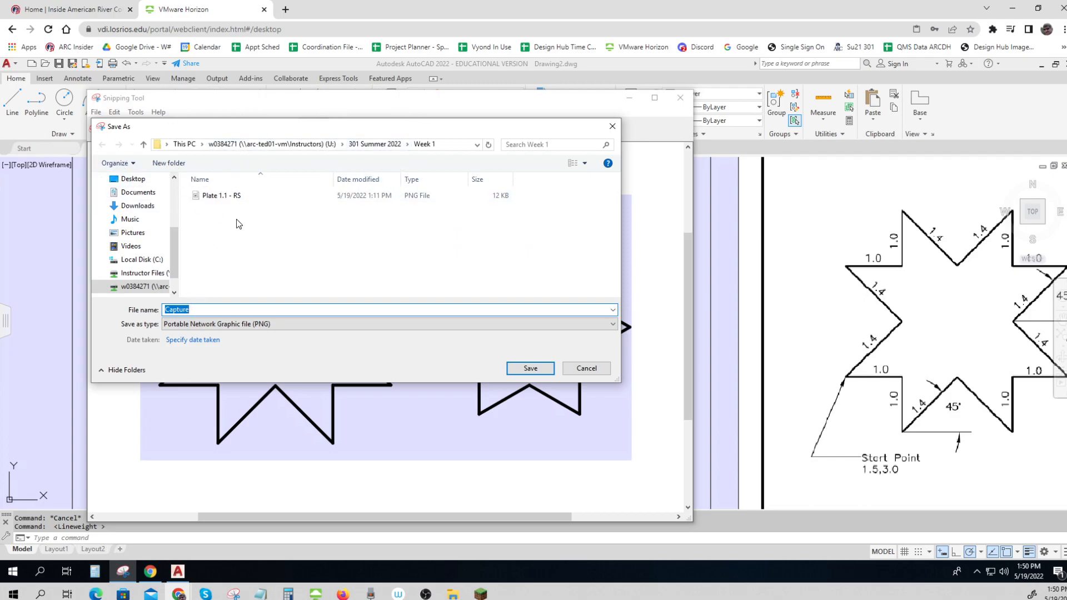
click(229, 195)
click(191, 310)
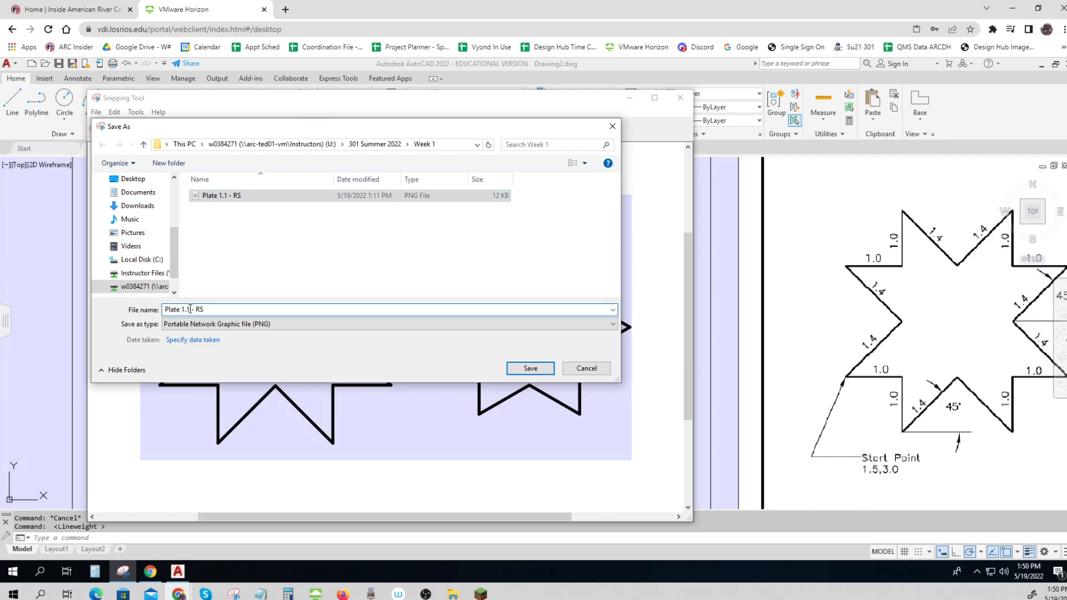
key(BackSpace)
text(2)
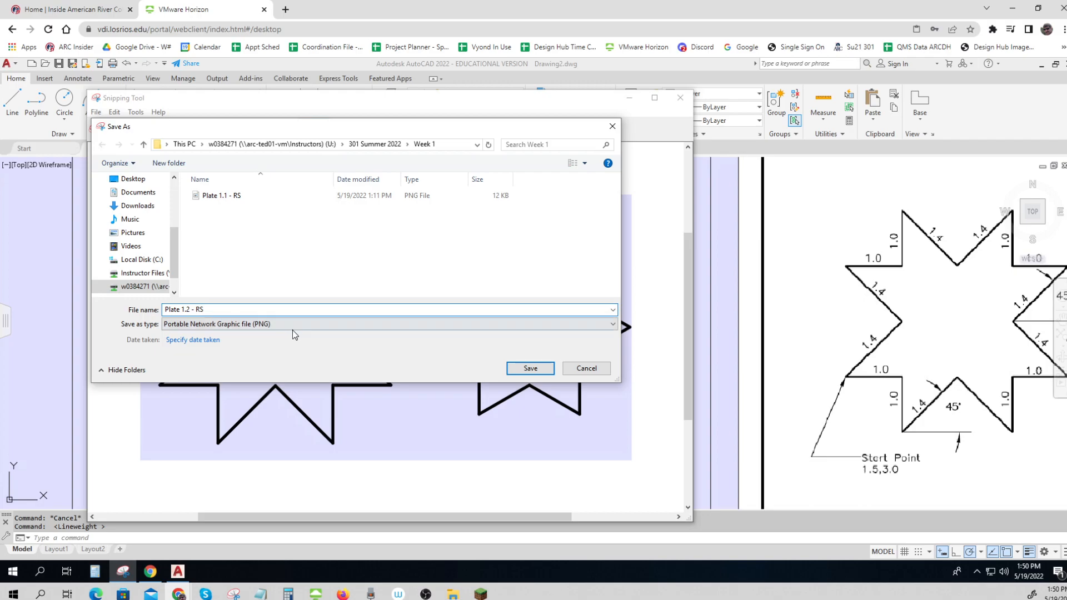
click(530, 369)
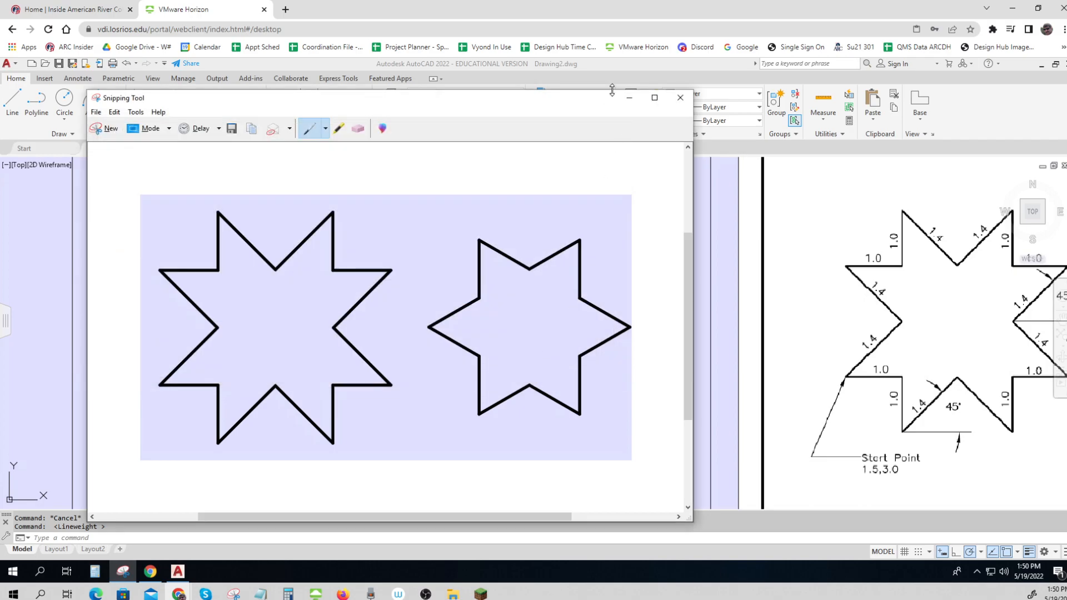
click(629, 97)
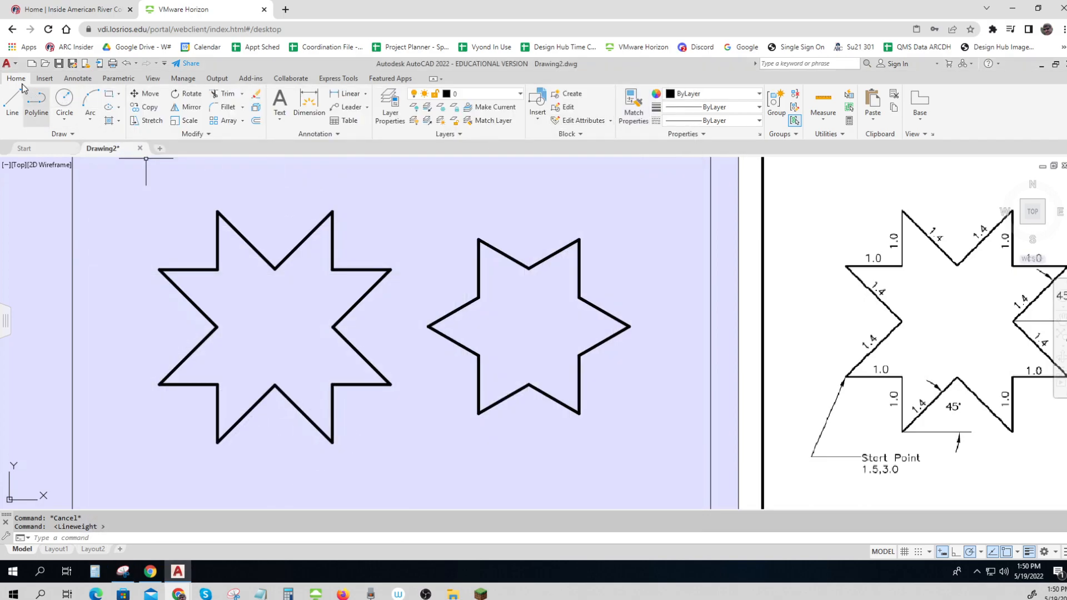
Step: Save the drawing as "Plate 1.2 - RS" in the Week 1 folder, as an AutoCAD 2018 drawing
click(7, 65)
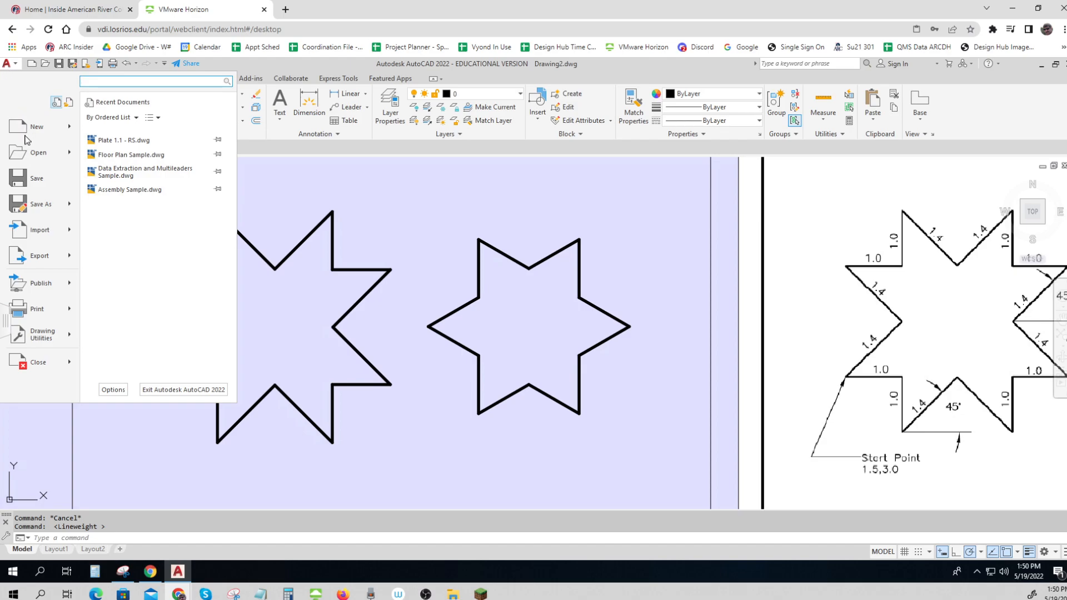
click(34, 204)
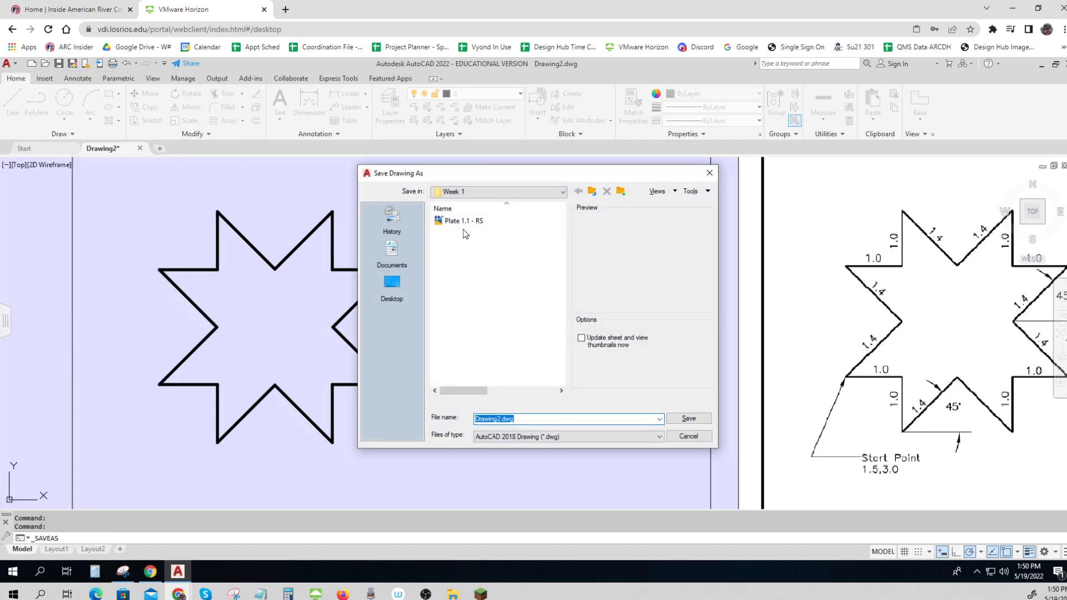
click(464, 222)
click(499, 420)
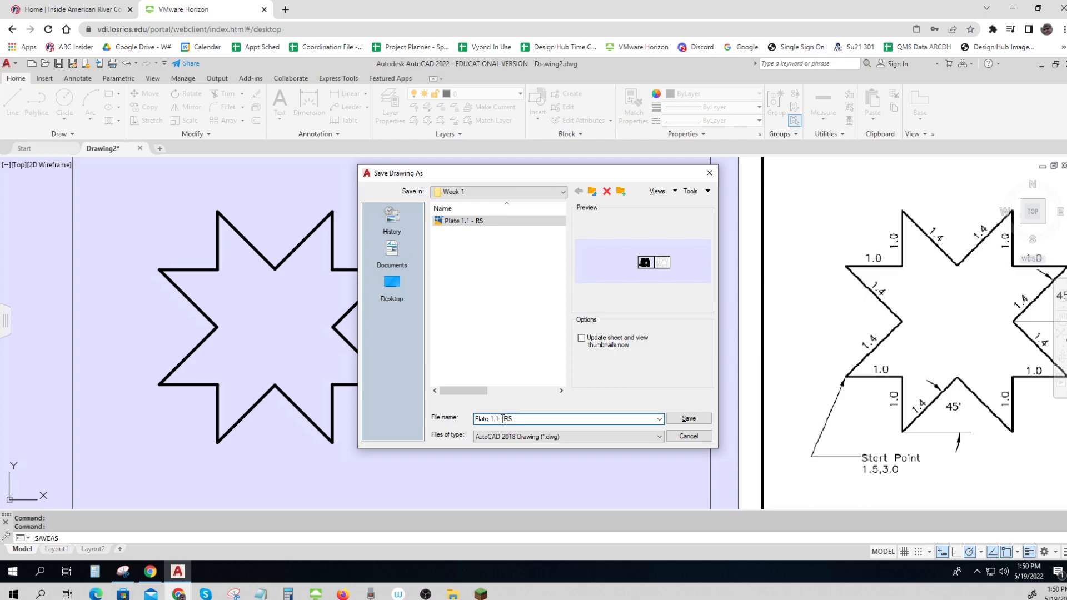
text(2)
click(689, 418)
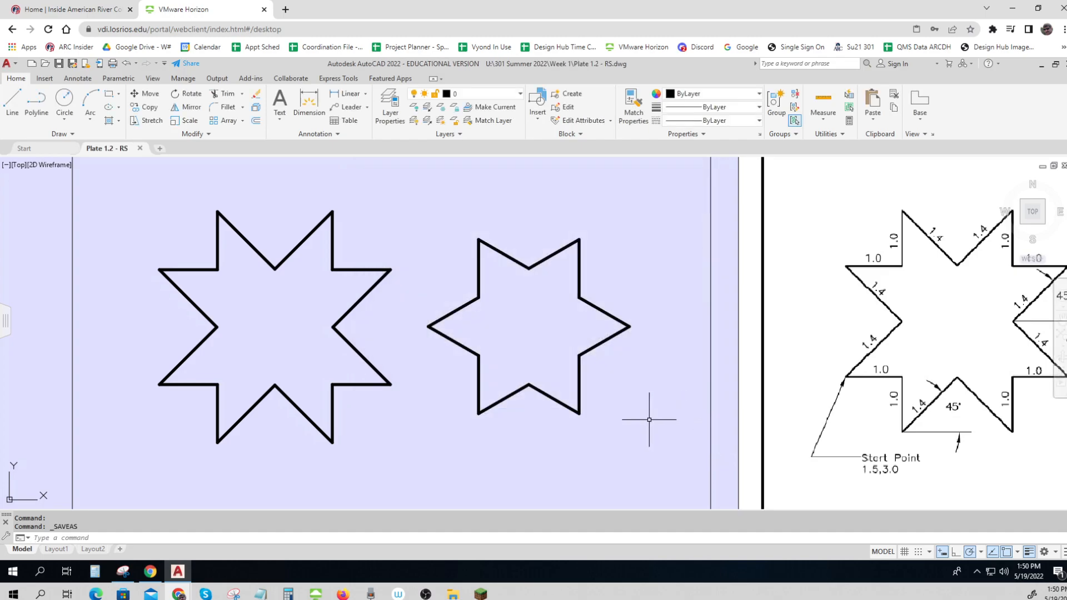